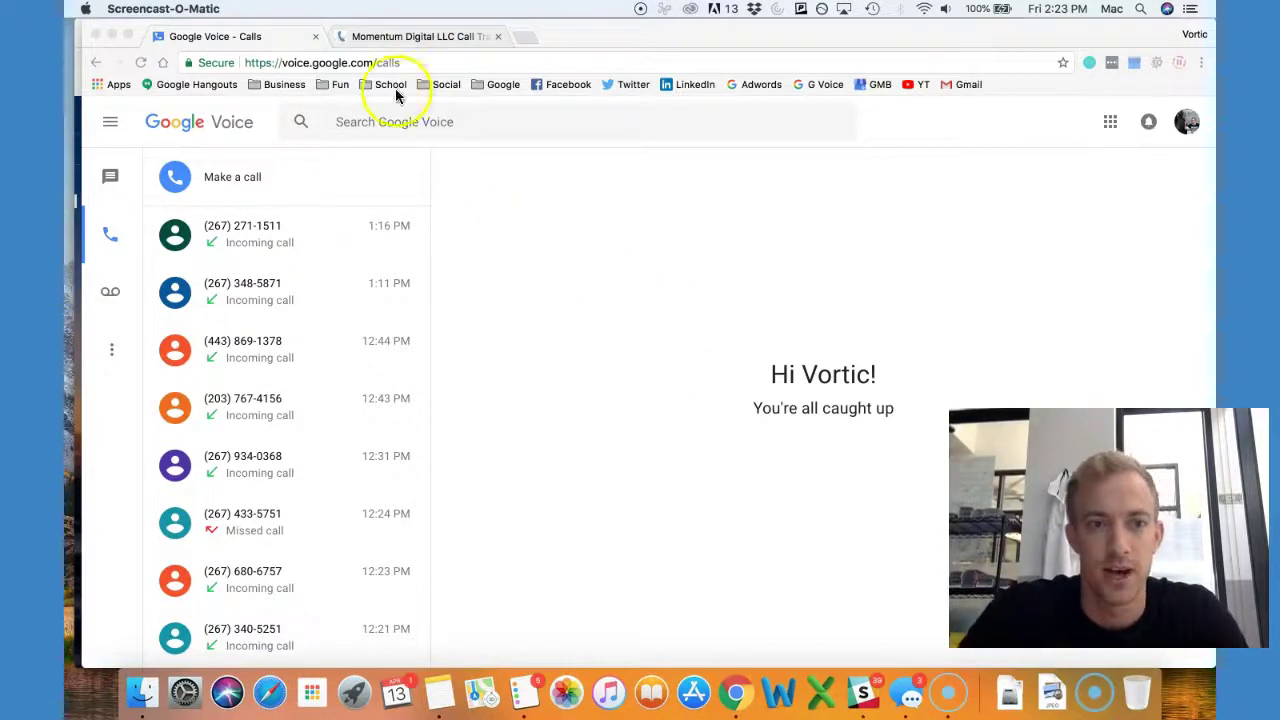
Step: Review today's 11-call log in Momentum Call Tracking, then show all open windows
click(370, 36)
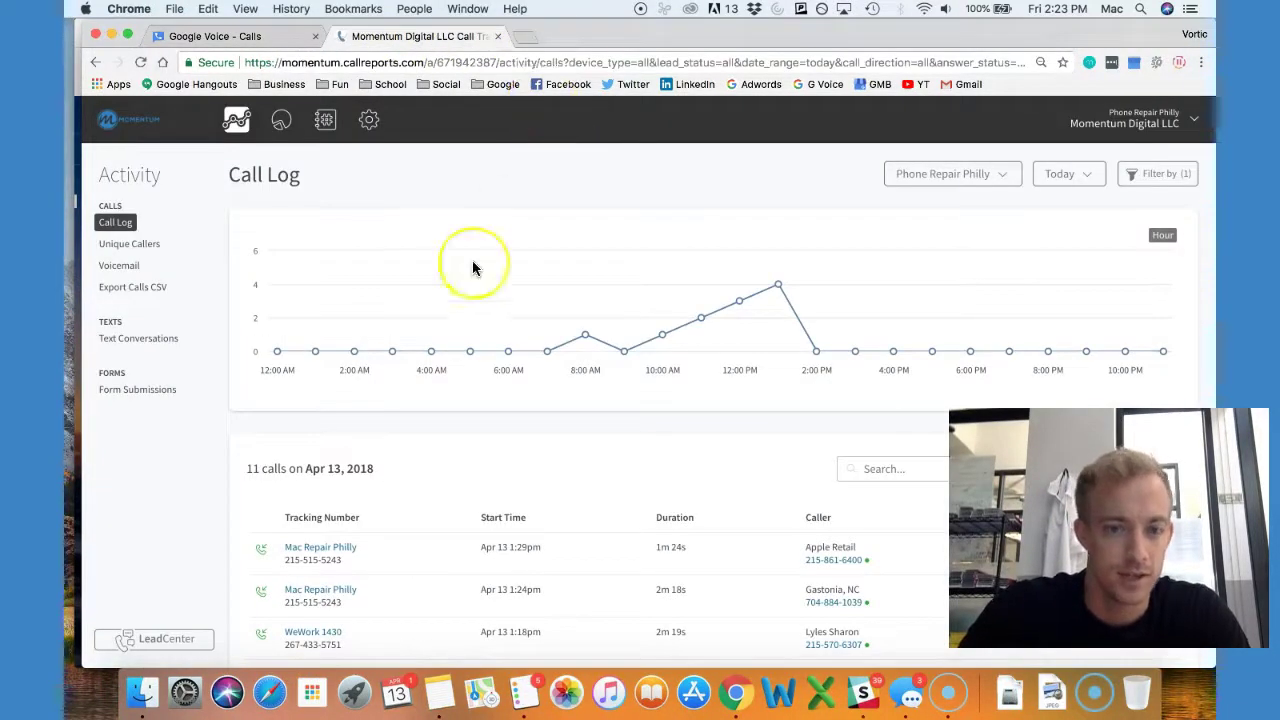
scroll(474, 268, down, 5)
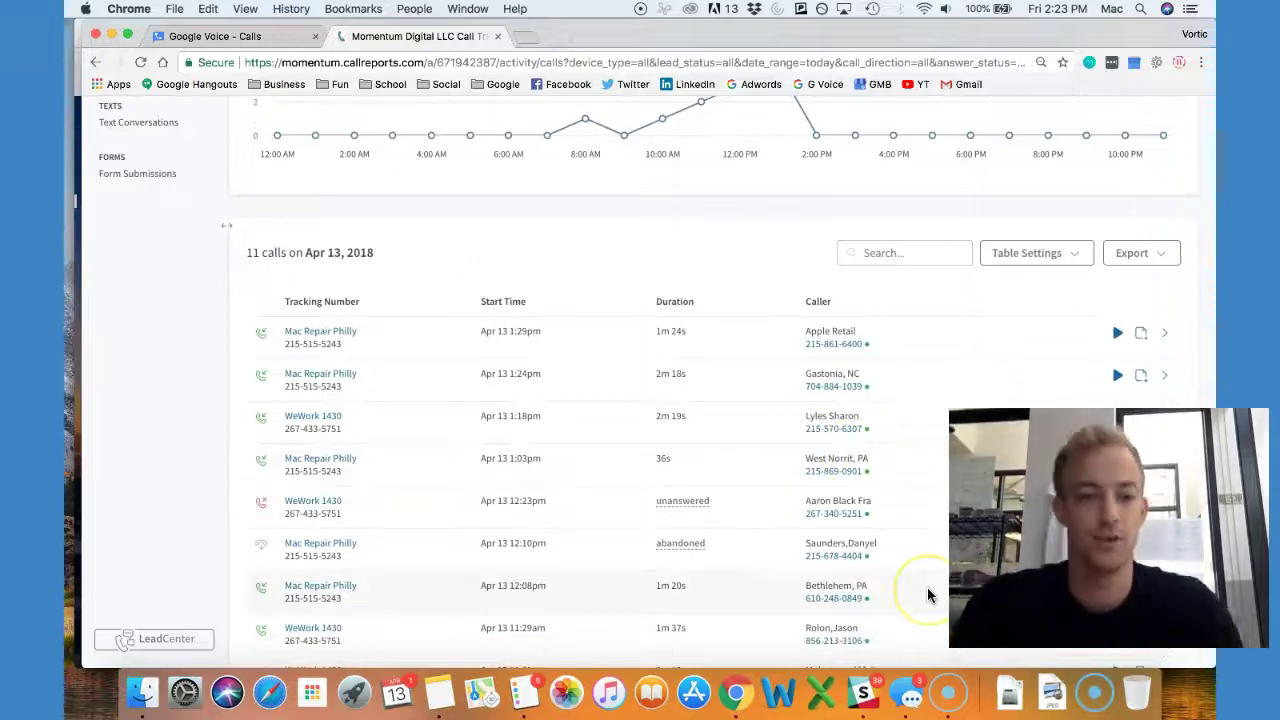
key(ctrl+Up)
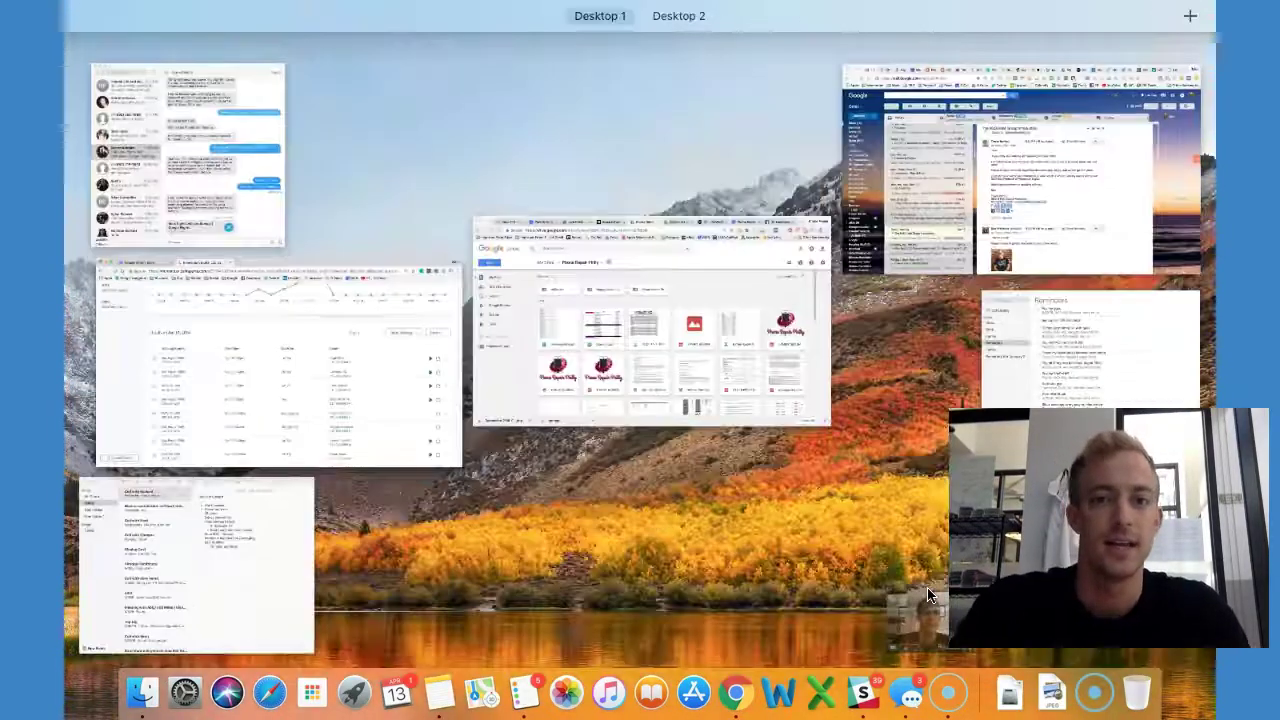
Step: Bring Google Drive forward and search it for 'form'
click(660, 334)
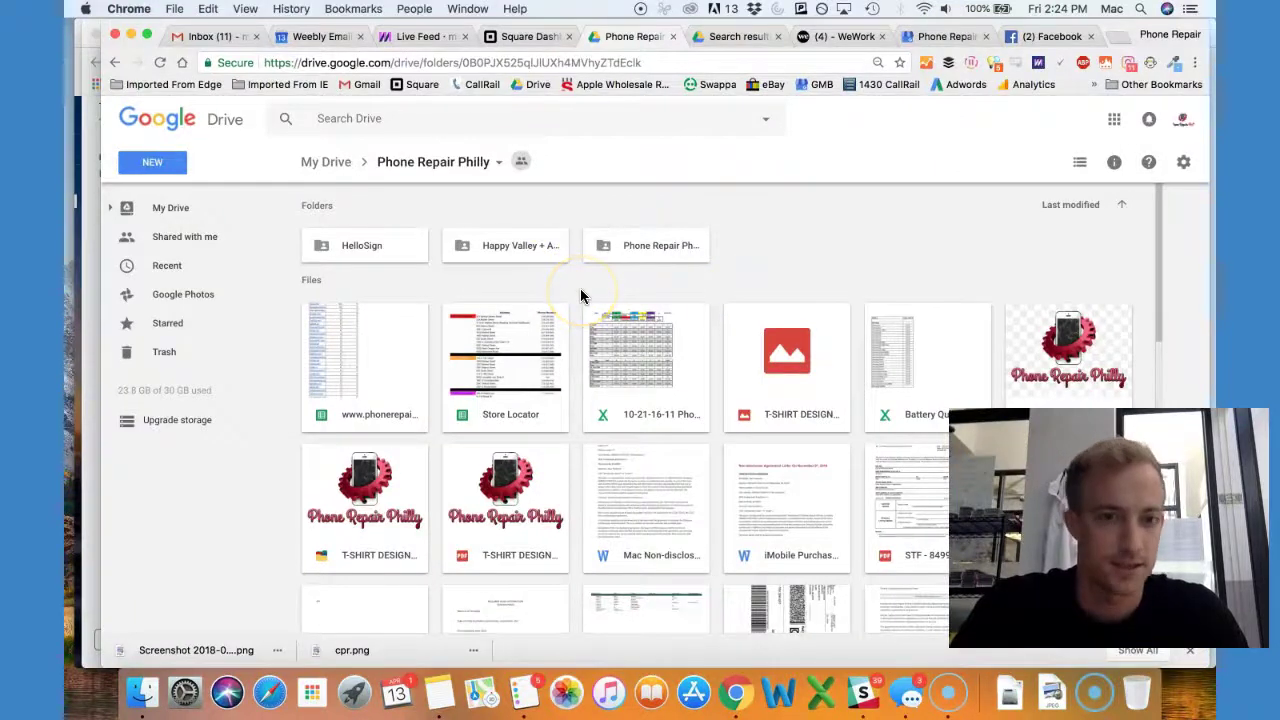
scroll(582, 294, down, 2)
scroll(580, 294, up, 2)
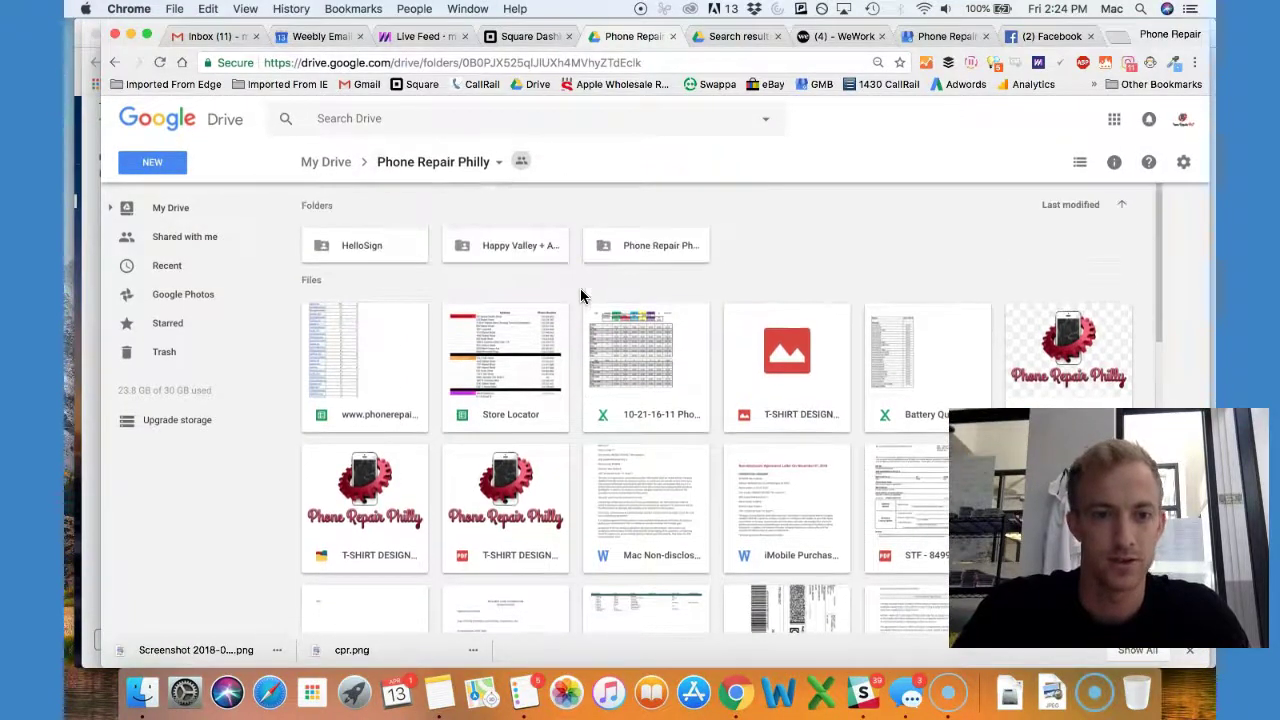
click(466, 120)
text(form)
key(Return)
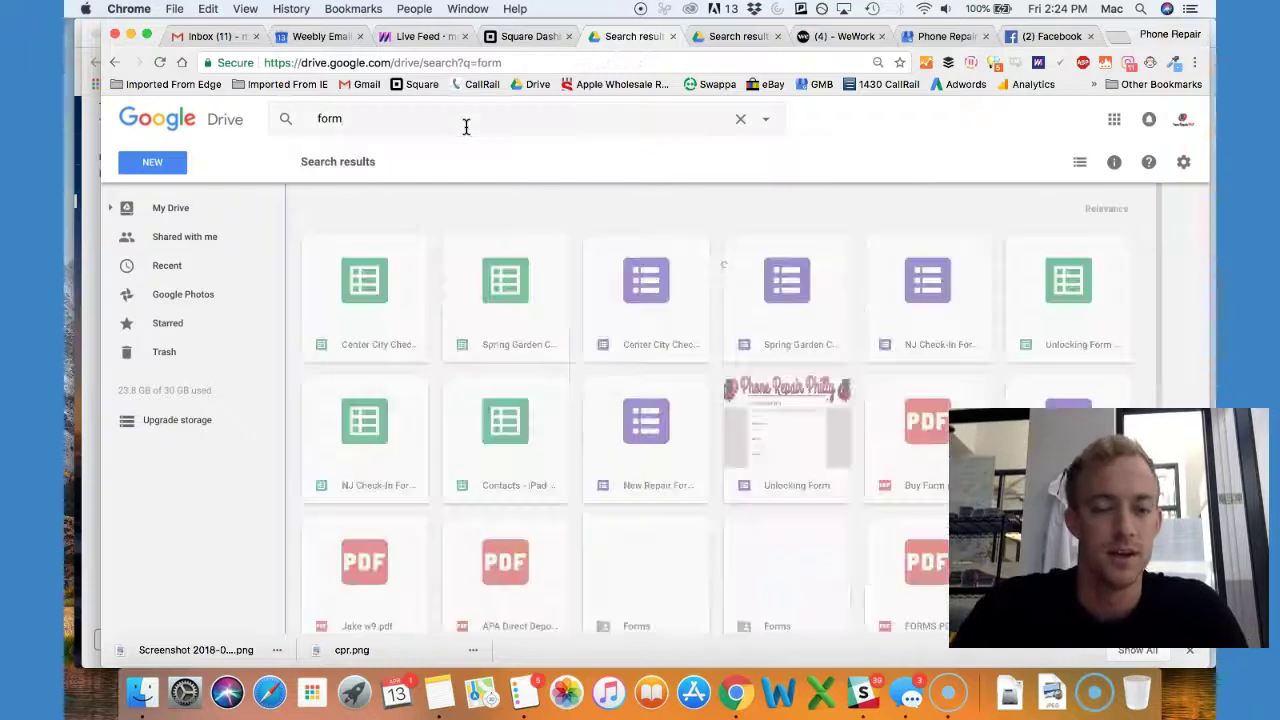
Step: Select the Center City, Spring Garden and NJ check-in response sheets in the results
click(352, 316)
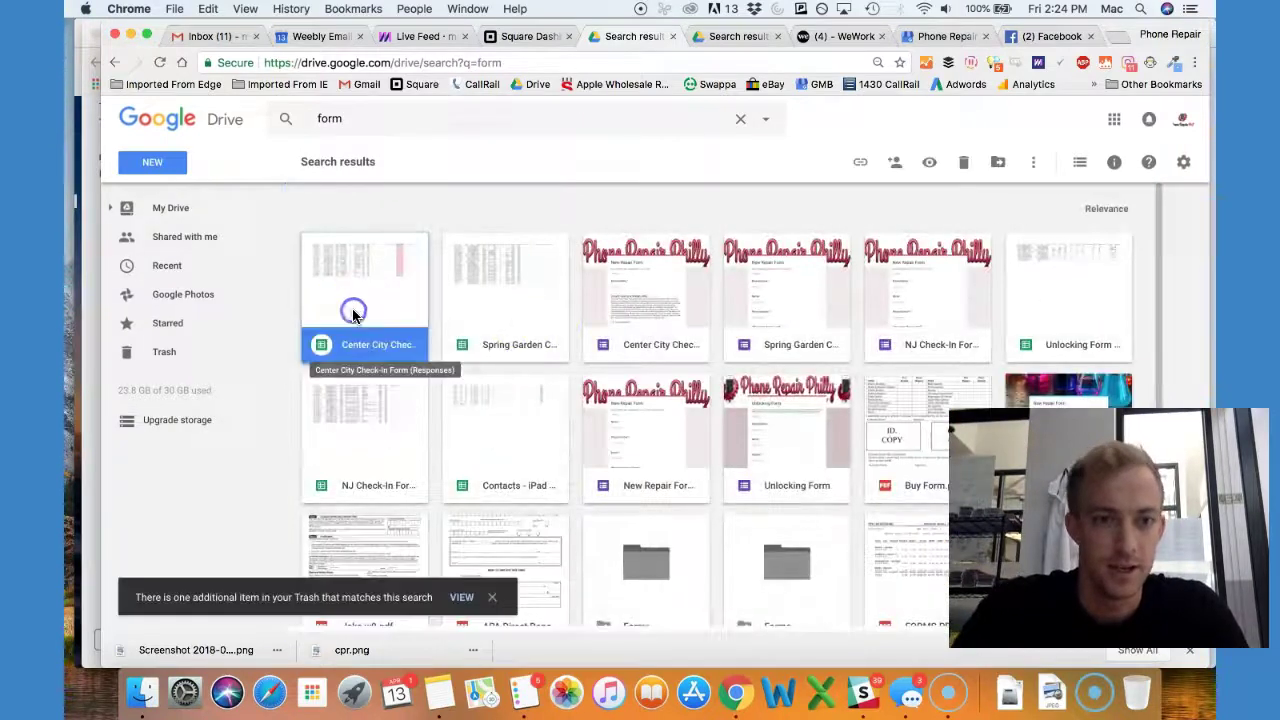
click(494, 303)
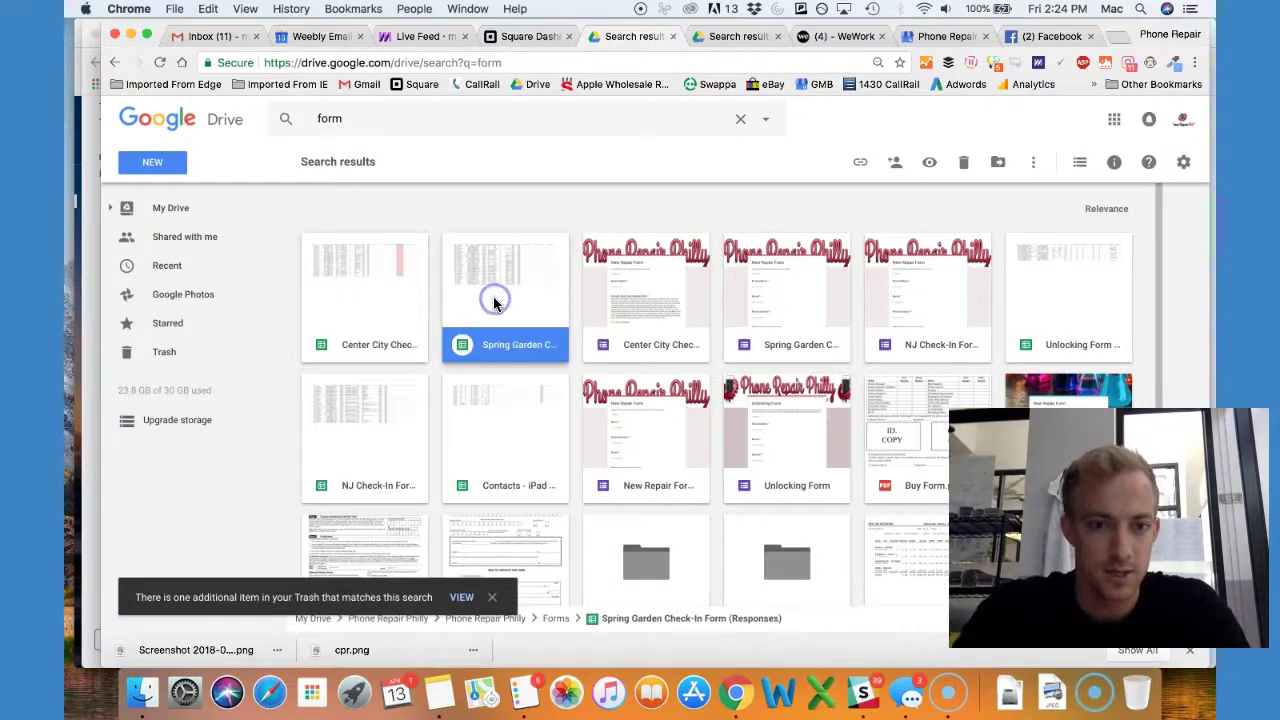
click(410, 430)
drag(1004, 270, 608, 300)
click(386, 314)
click(480, 337)
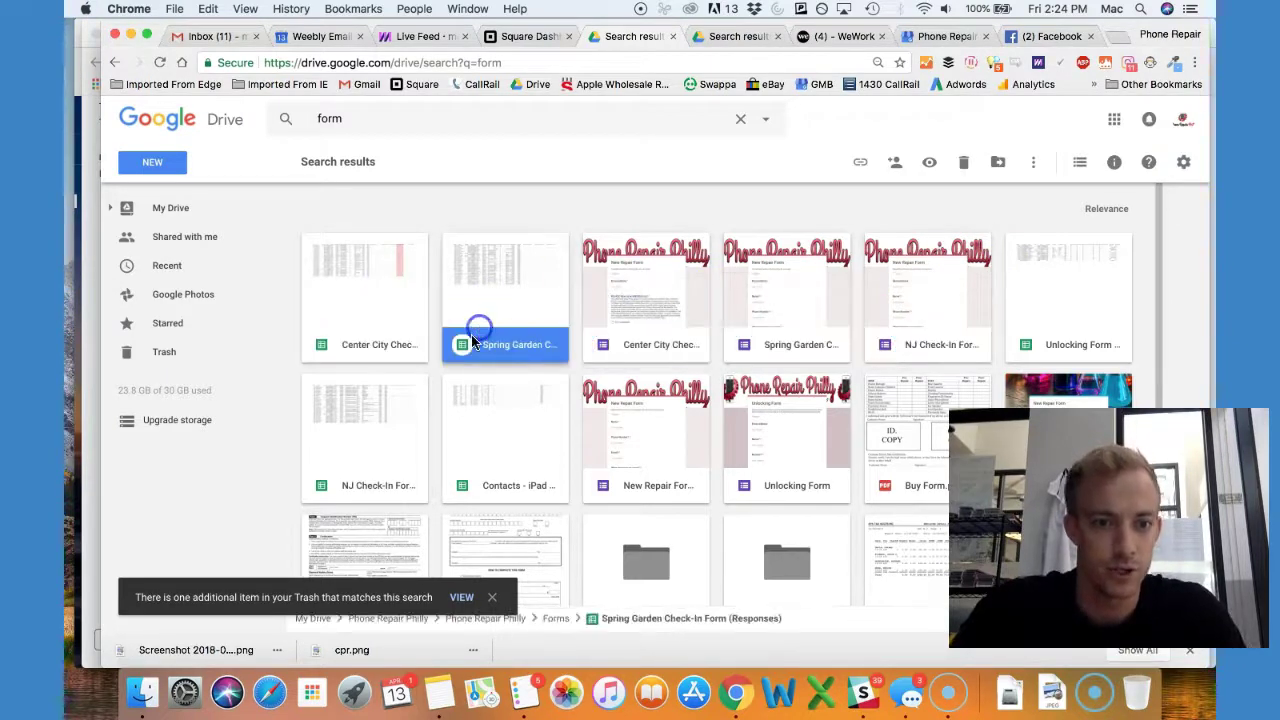
click(386, 443)
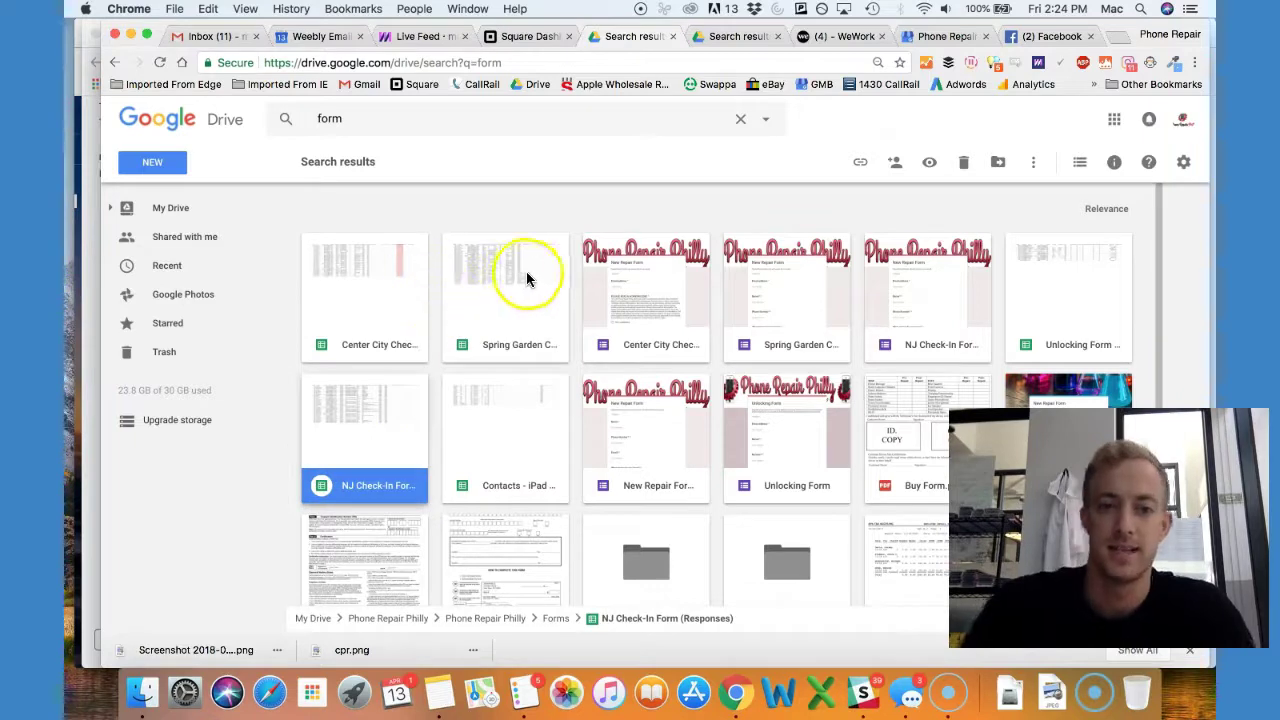
Step: Open the Center City Check-In Form (Responses) sheet and review its customer names and phone numbers
double_click(415, 304)
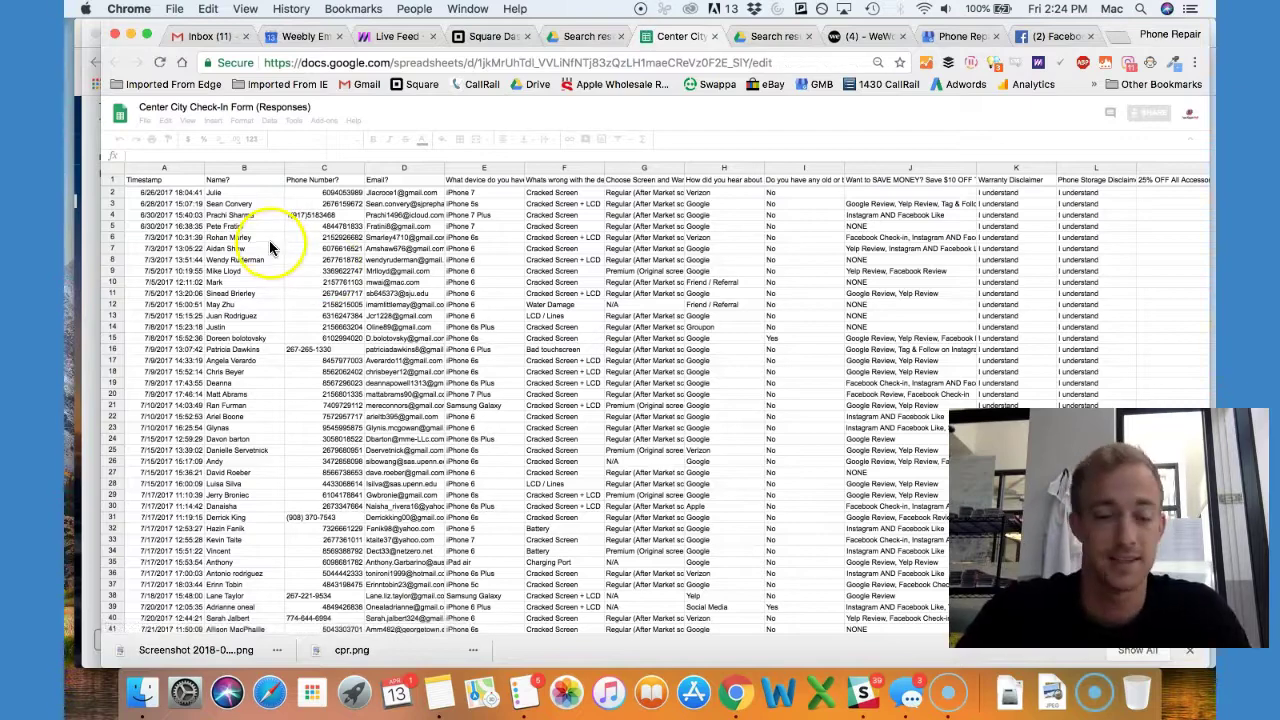
scroll(340, 270, down, 3)
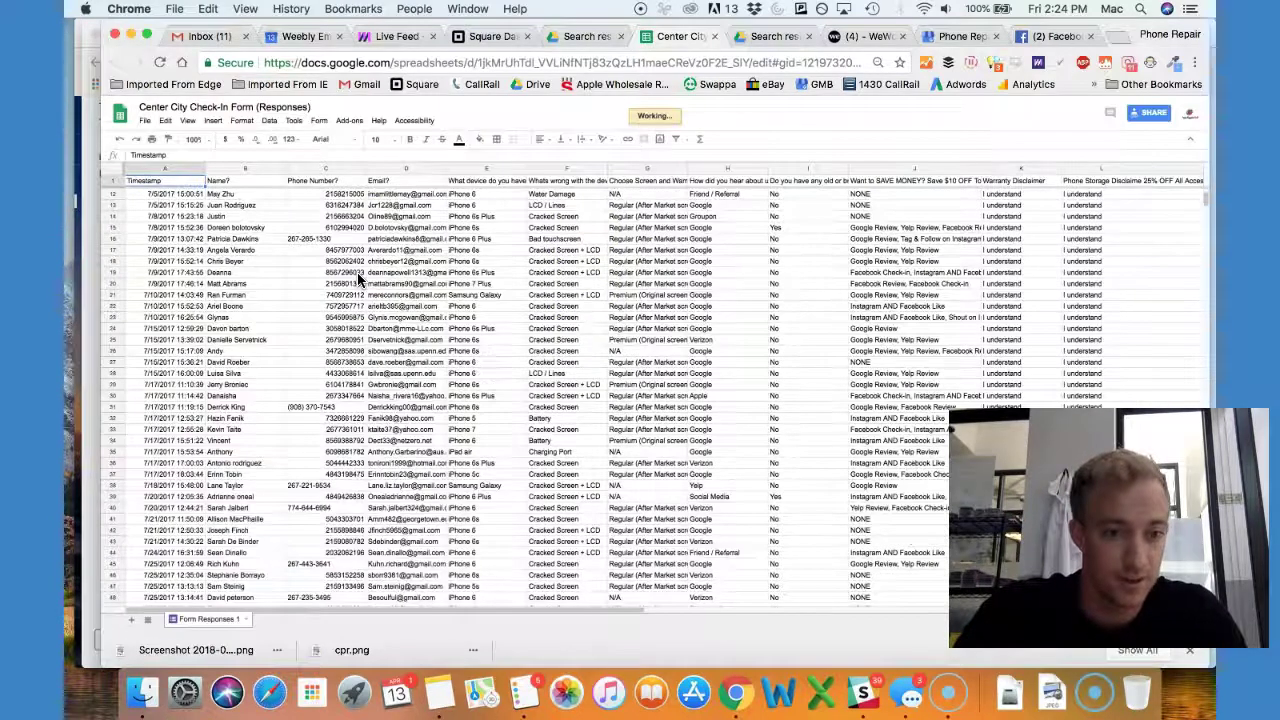
scroll(360, 280, down, 9)
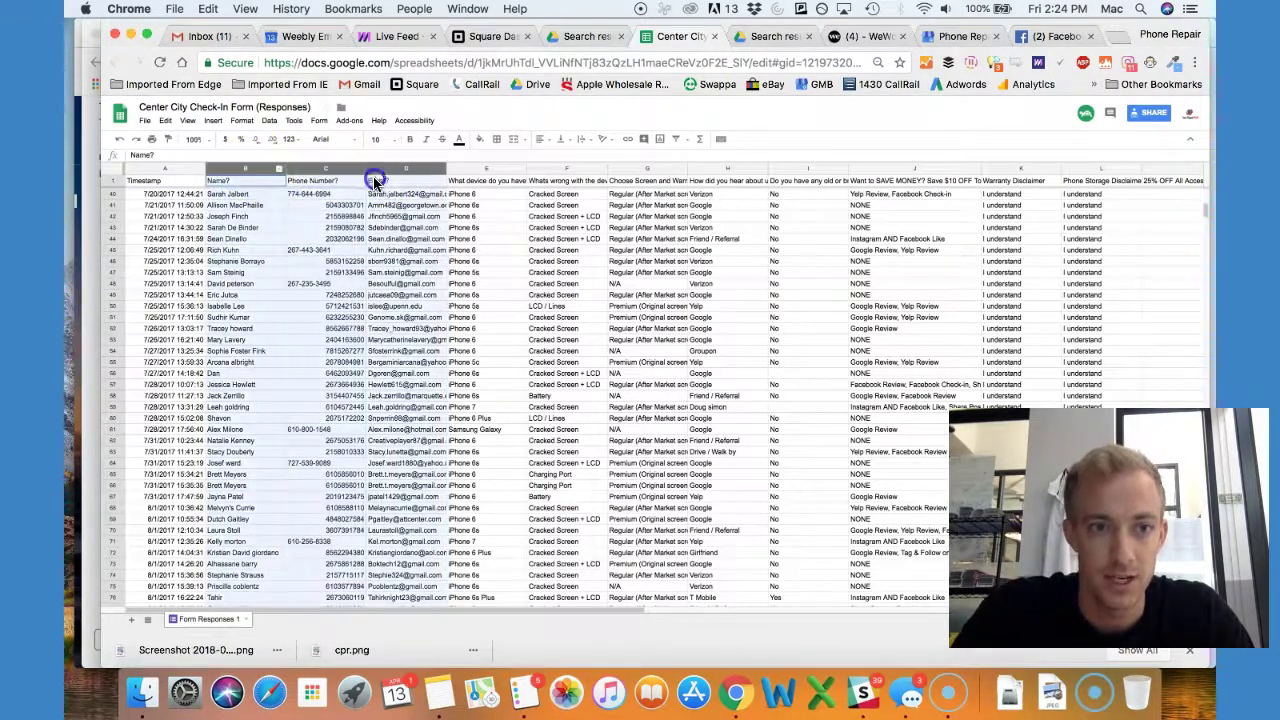
scroll(374, 276, down, 10)
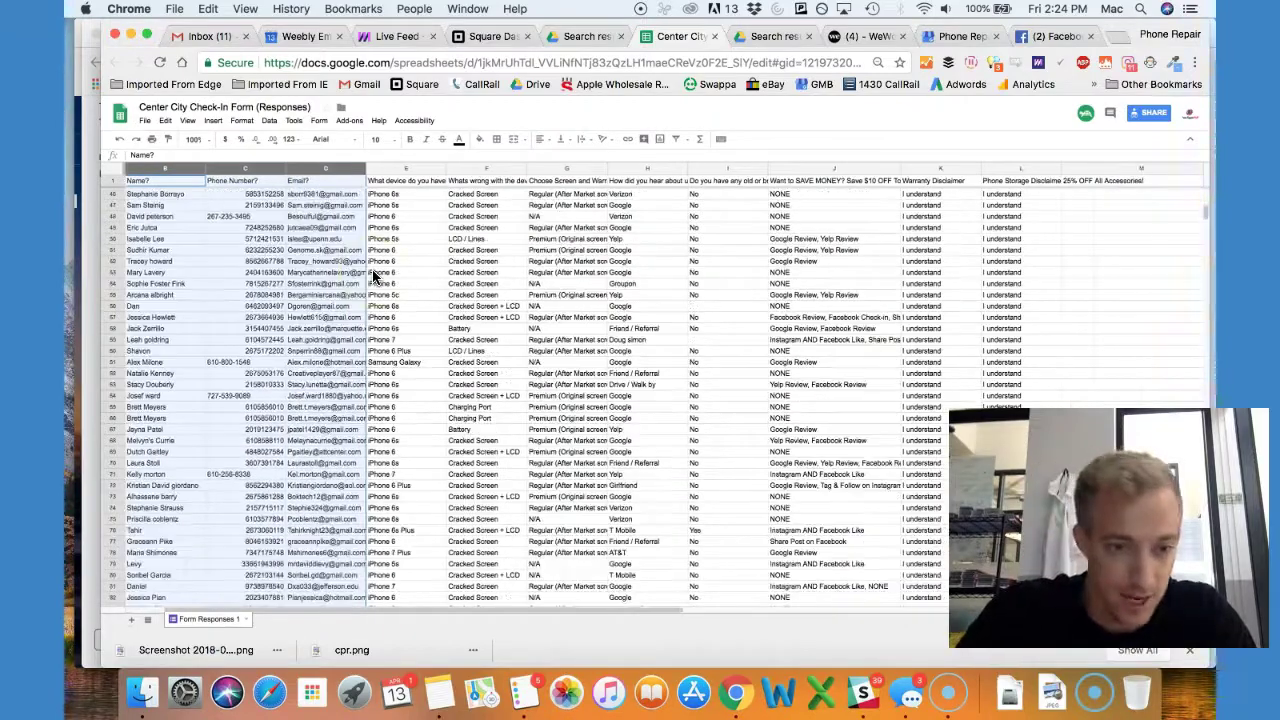
scroll(374, 276, down, 20)
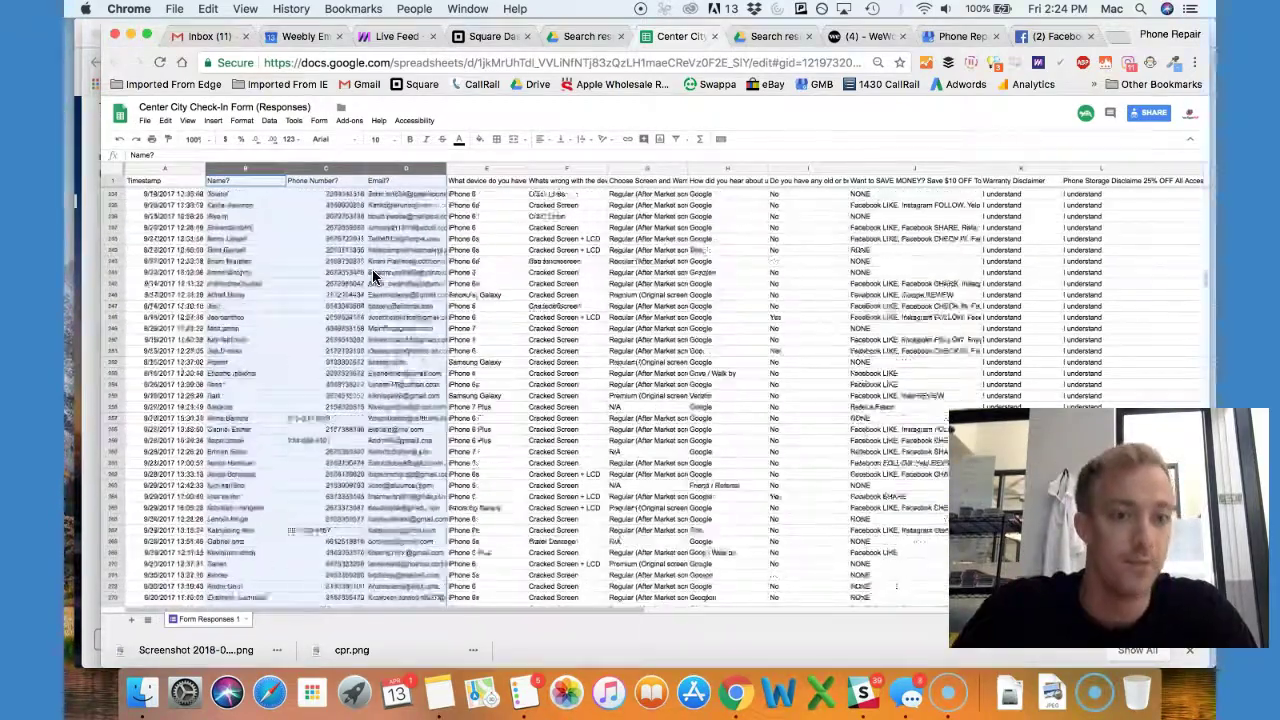
Step: Open the Spring Garden Check-In Form (Responses) sheet and select its Phone Number? column
click(572, 36)
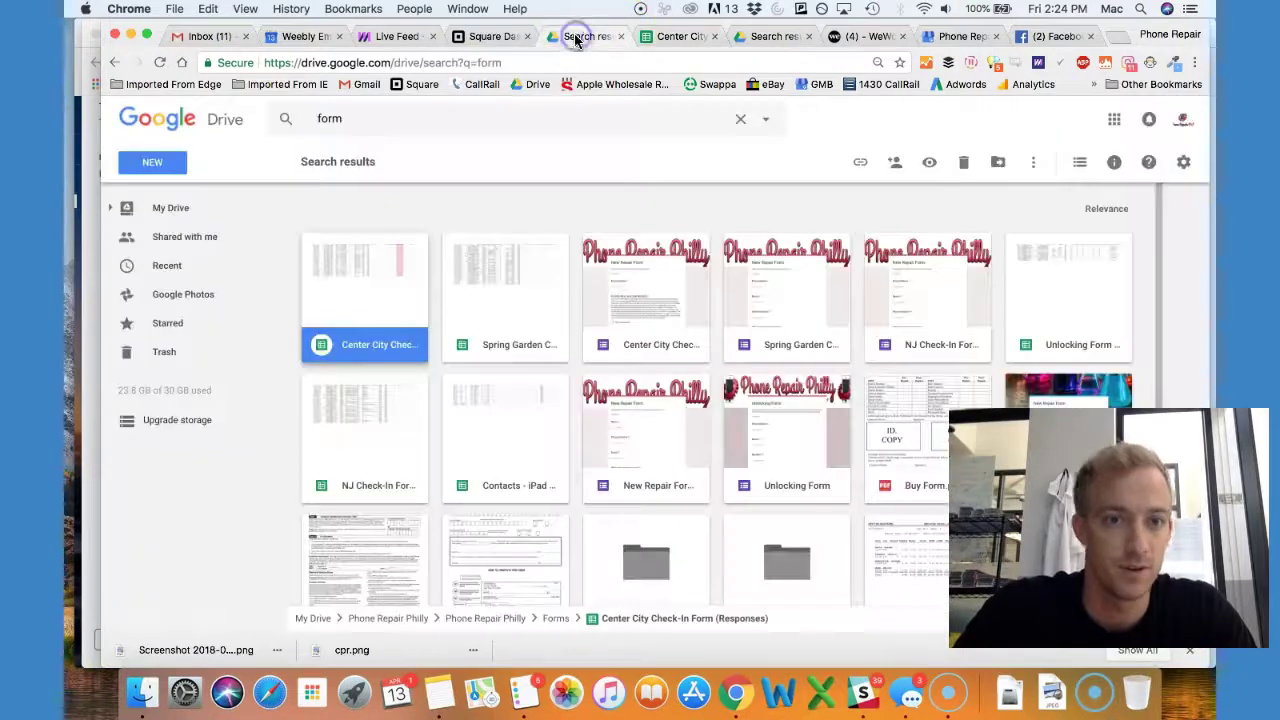
double_click(484, 300)
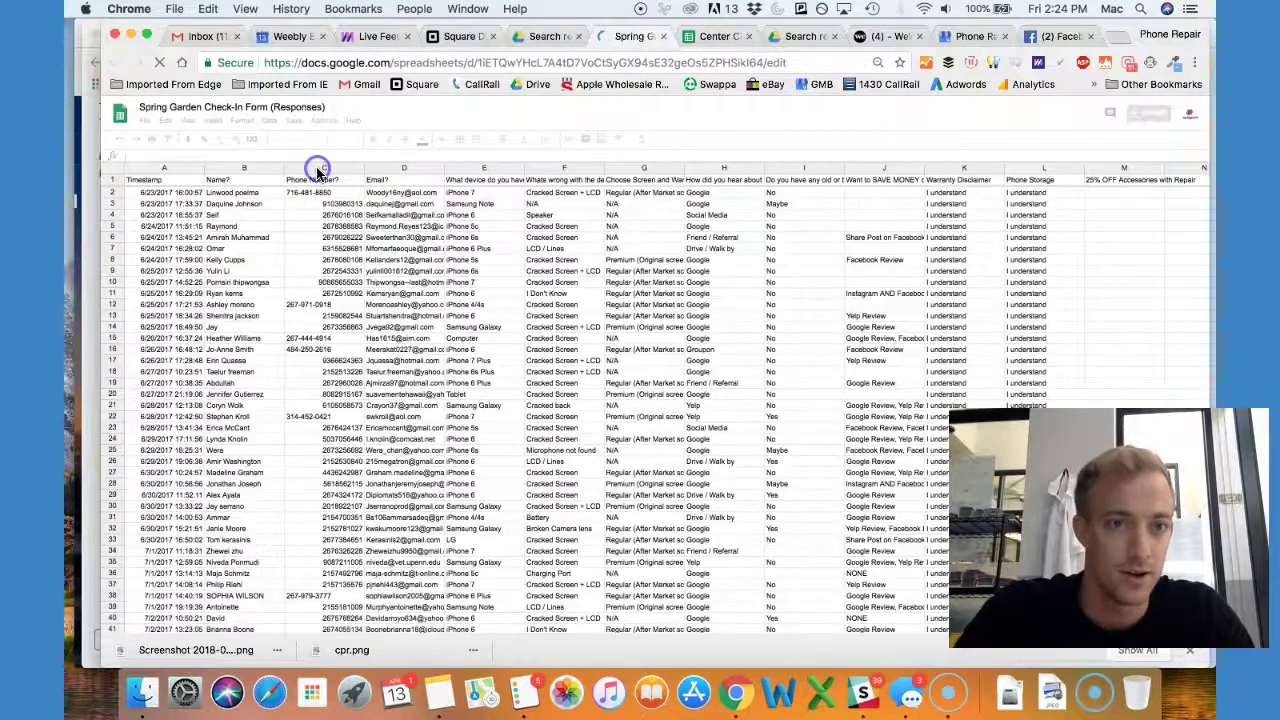
click(316, 167)
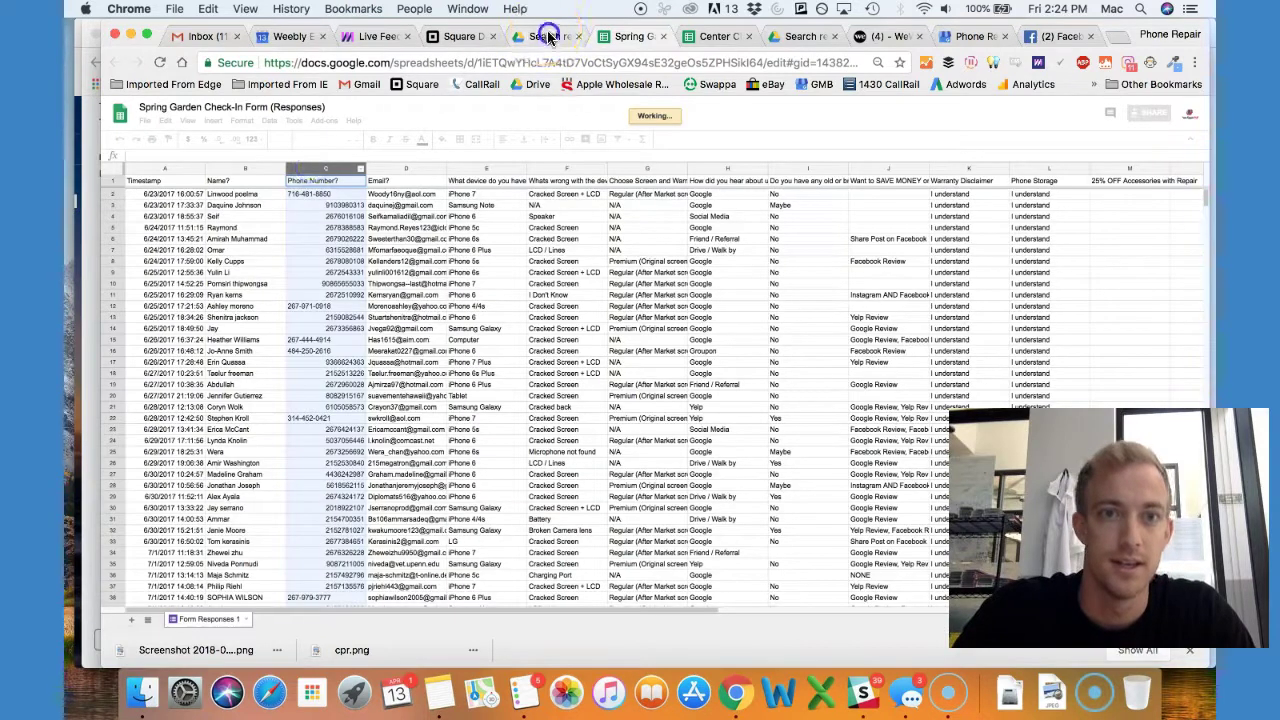
Step: Open the NJ Check-In Form (Responses) sheet, select its Phone Number? column, and show all windows
click(549, 37)
double_click(357, 449)
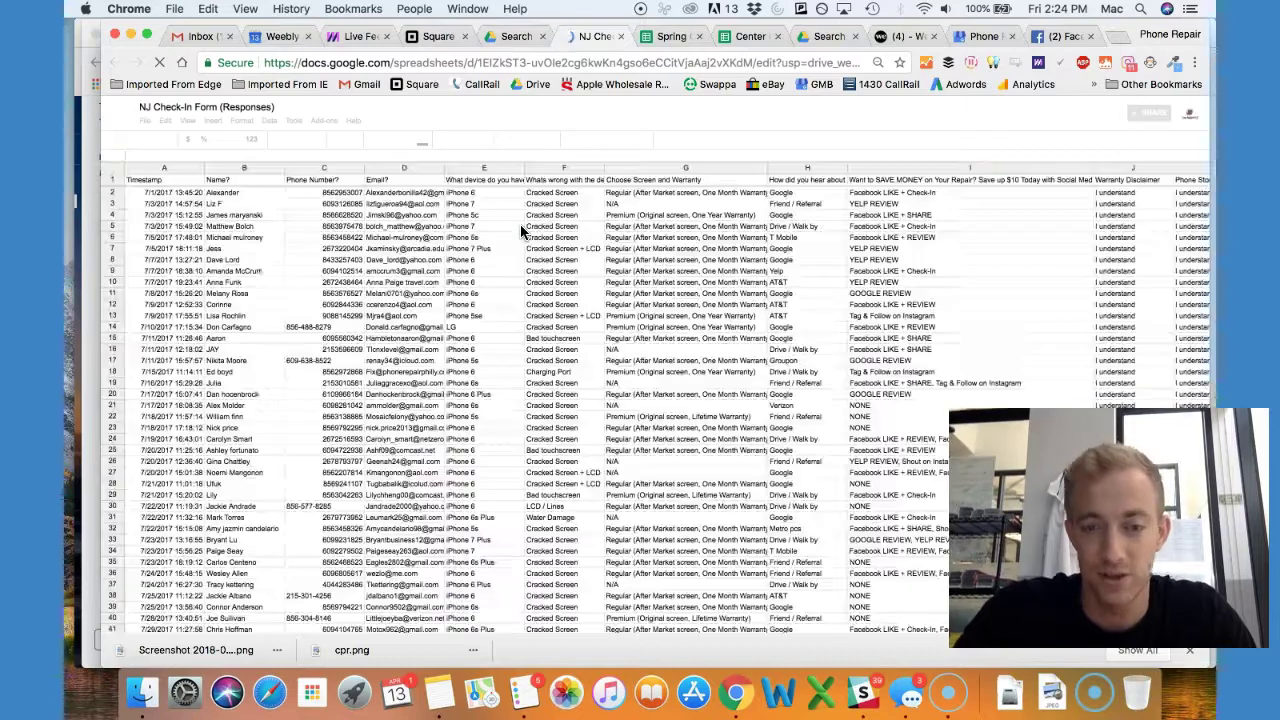
click(325, 172)
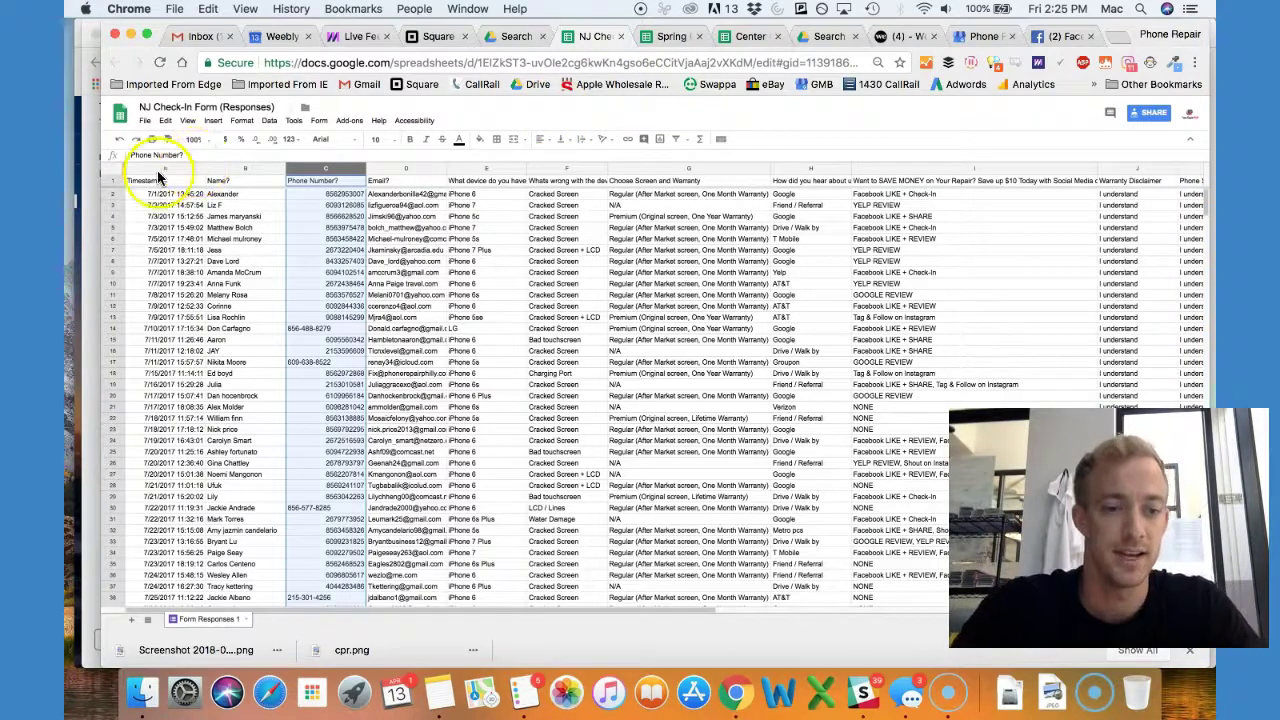
key(ctrl+Up)
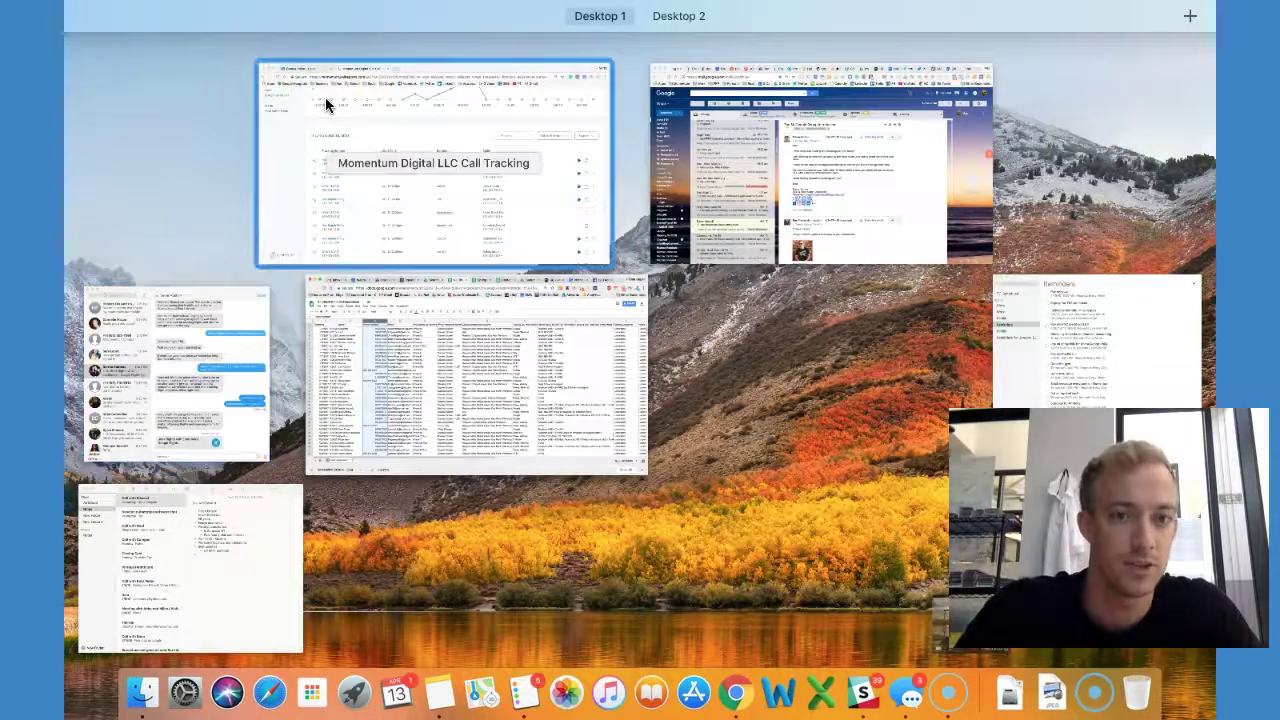
Step: Filter the Momentum Call Log to All Companies, showing 25 calls with a Company column
click(326, 104)
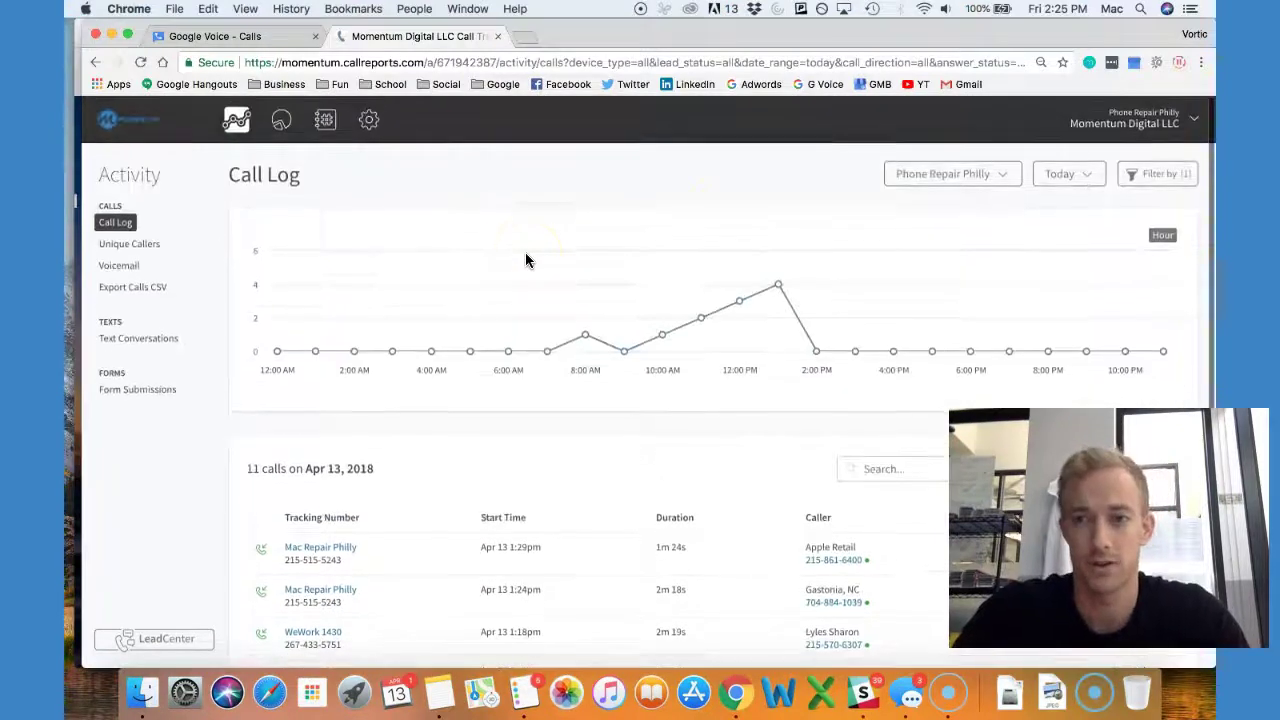
click(915, 176)
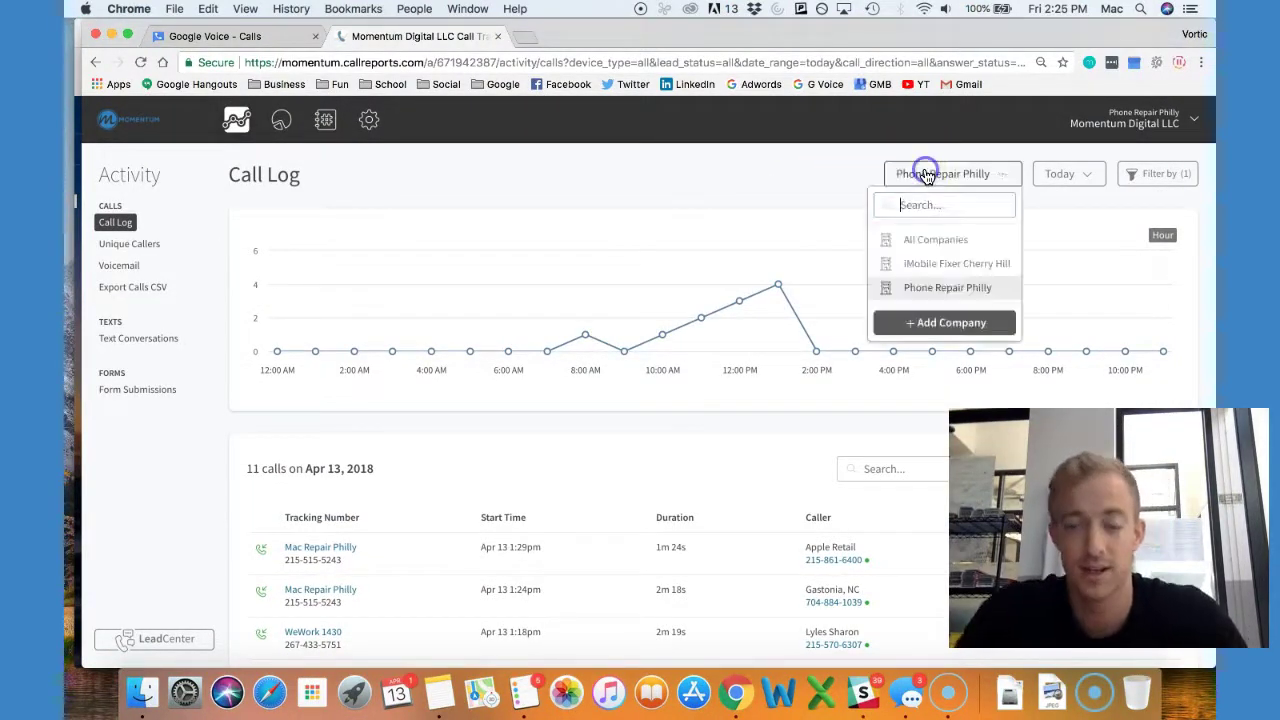
click(957, 242)
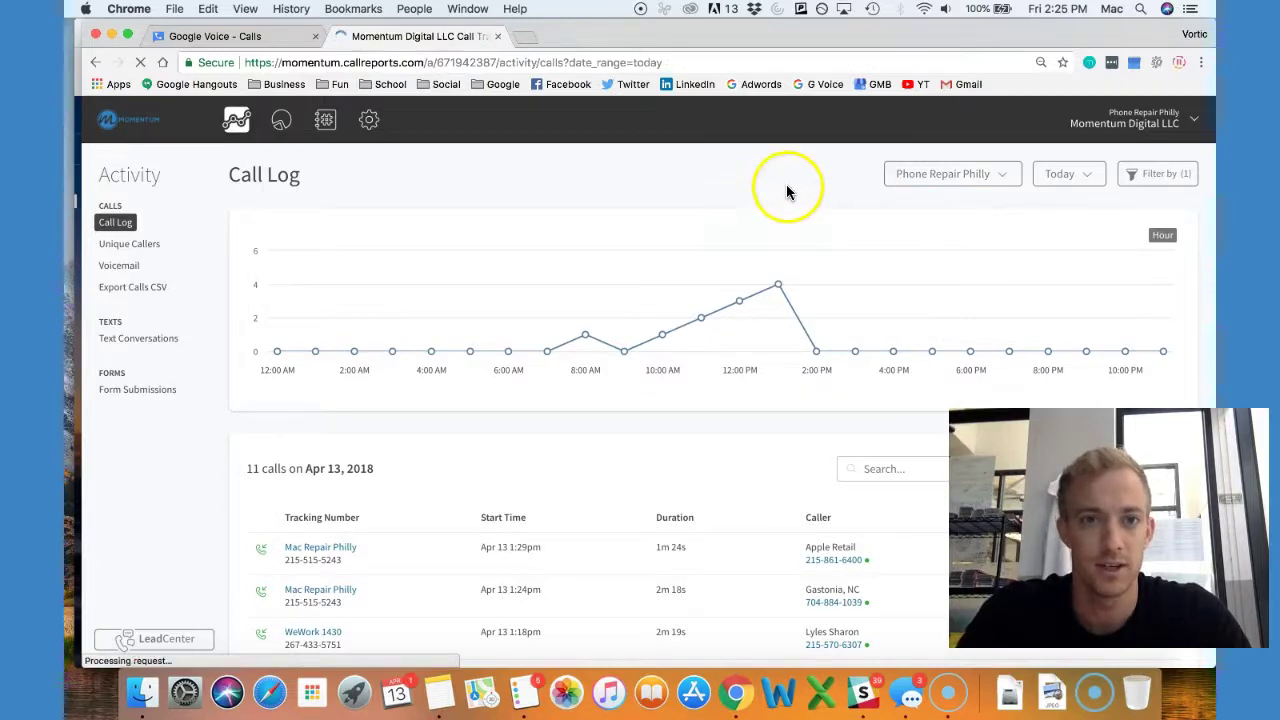
mouse_move(728, 300)
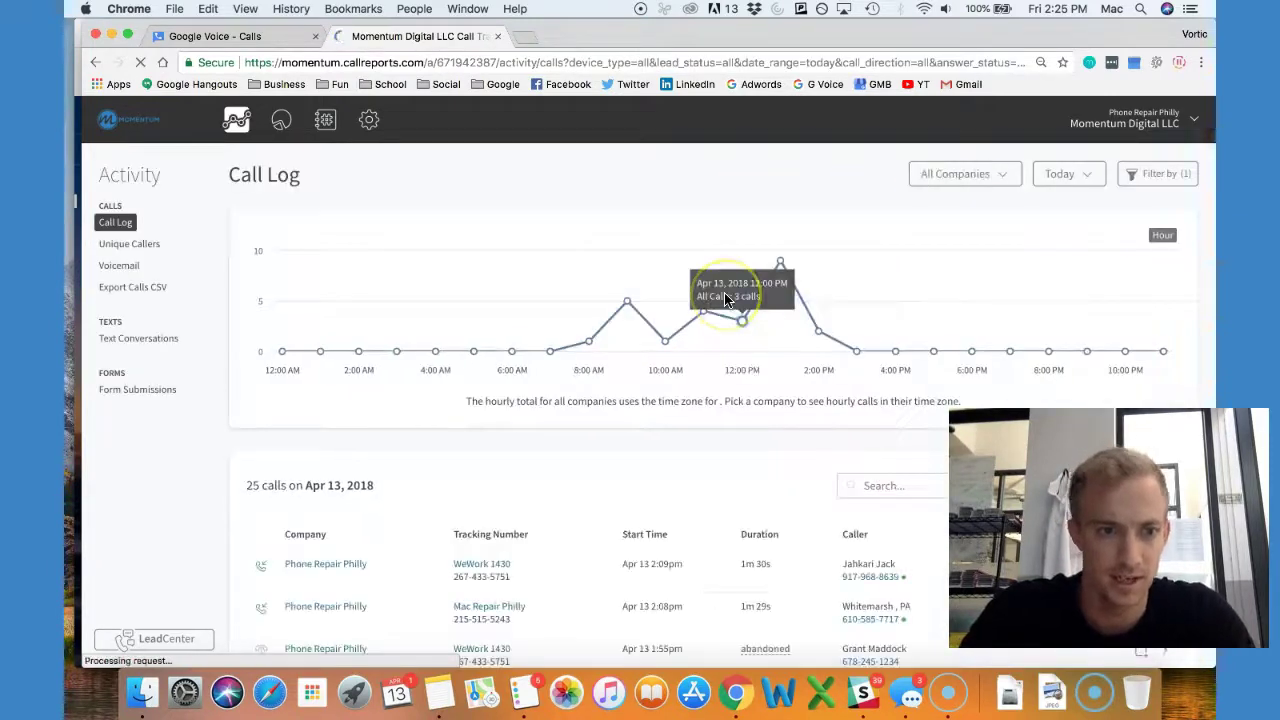
scroll(726, 300, down, 15)
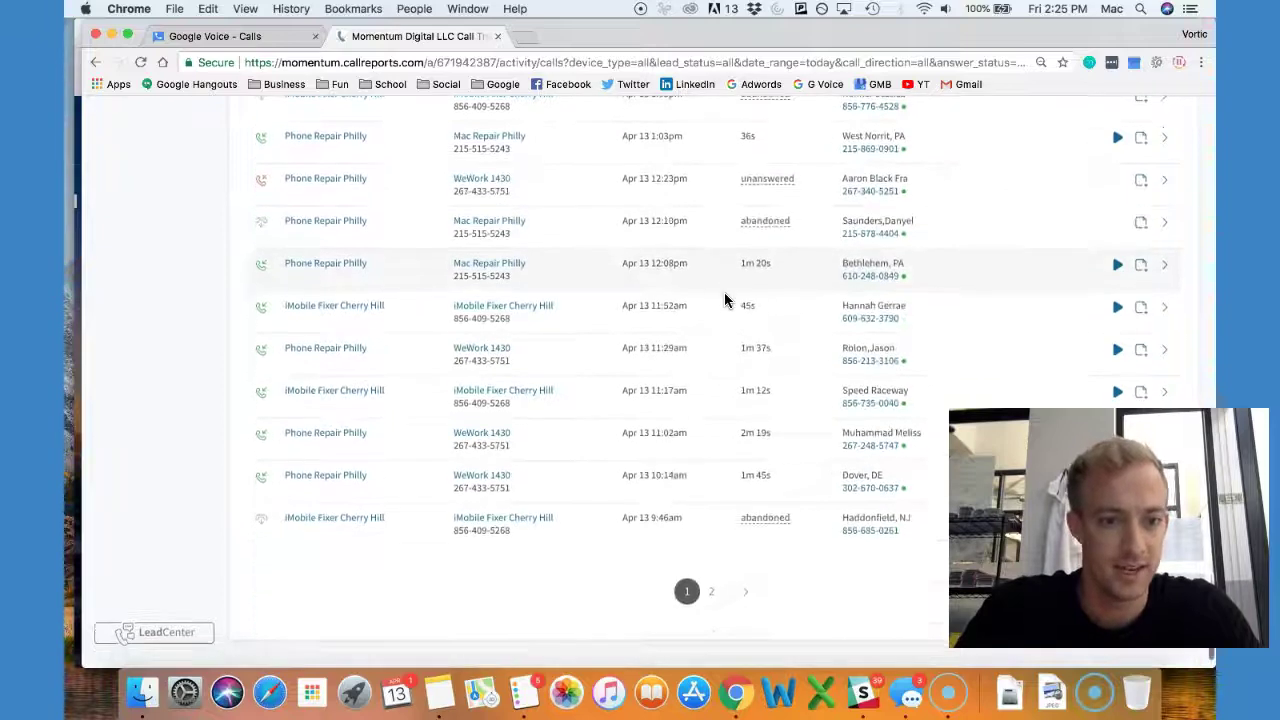
scroll(724, 292, up, 15)
scroll(794, 258, down, 15)
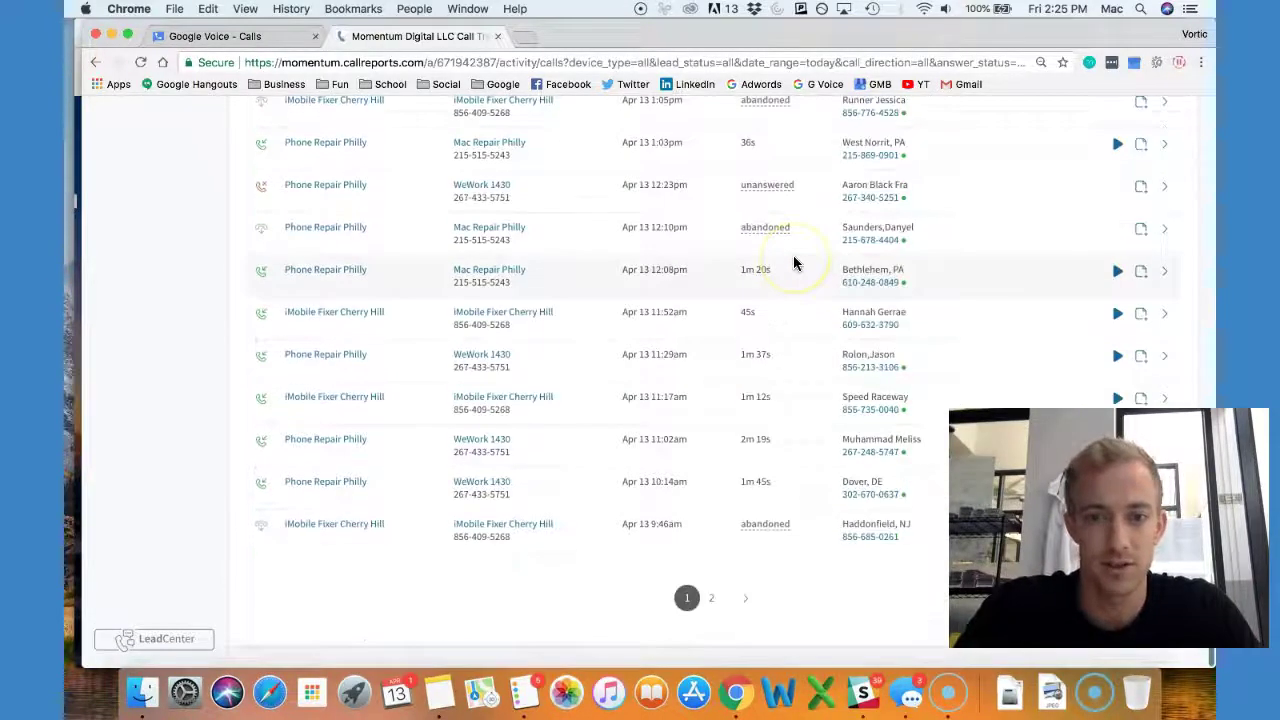
scroll(794, 262, up, 15)
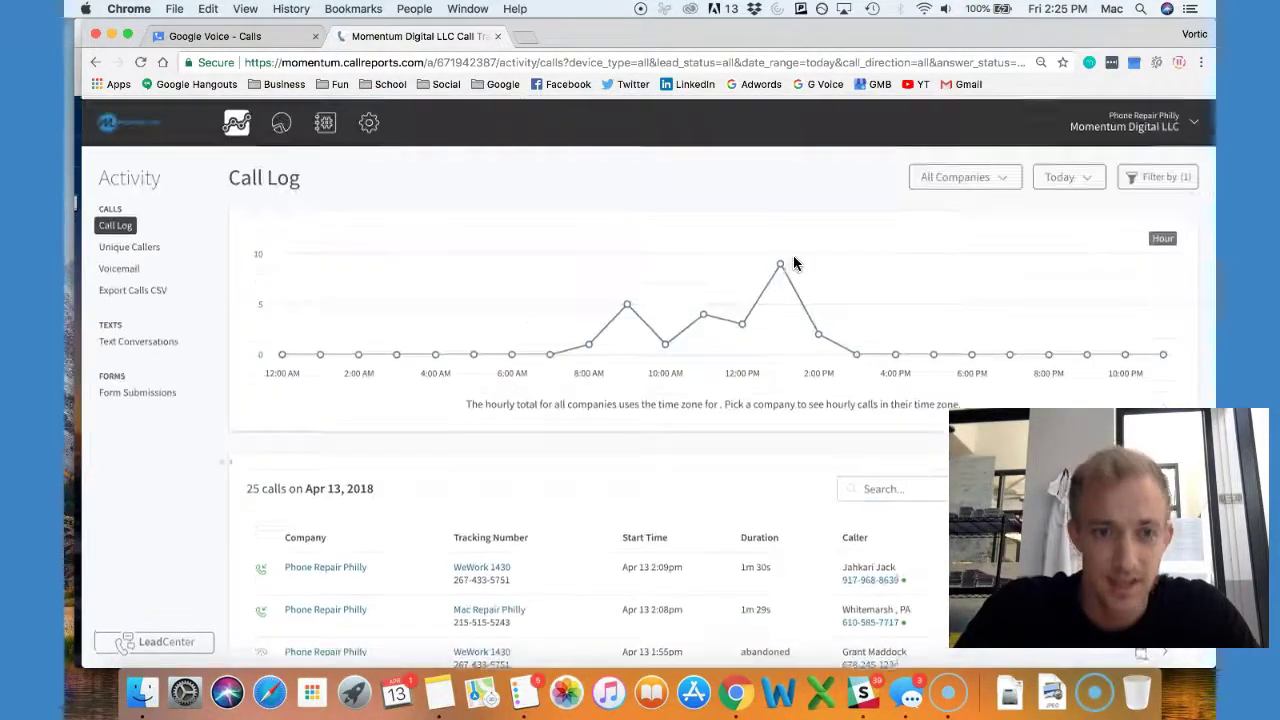
Step: Set the Call Log date range to This Year: 4,467 calls from Jan 1 to Apr 13, 2018
click(1066, 173)
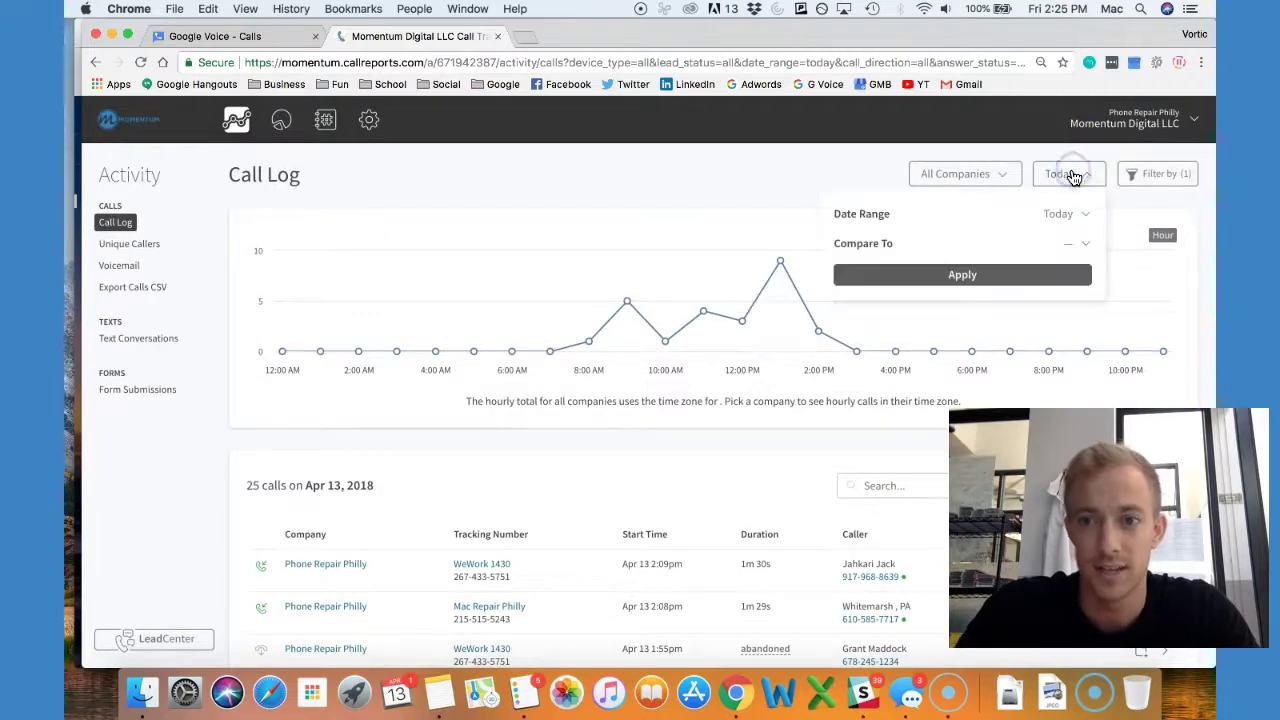
click(1060, 213)
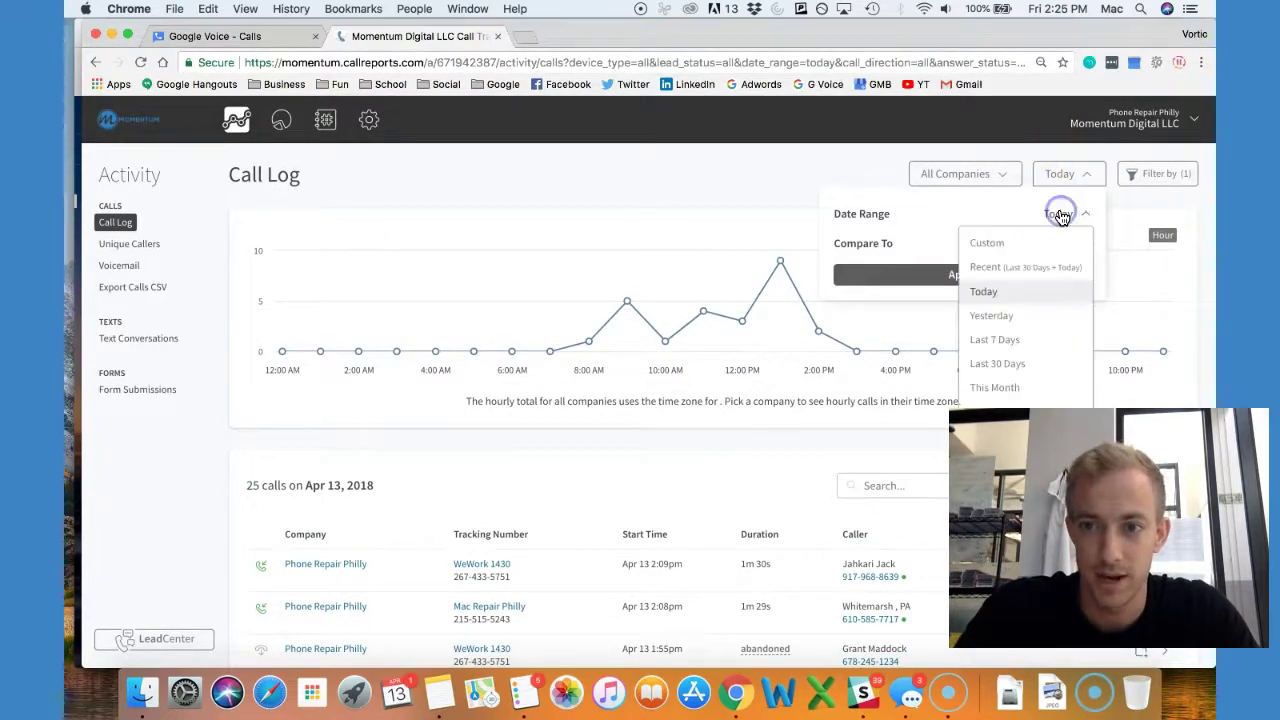
click(993, 411)
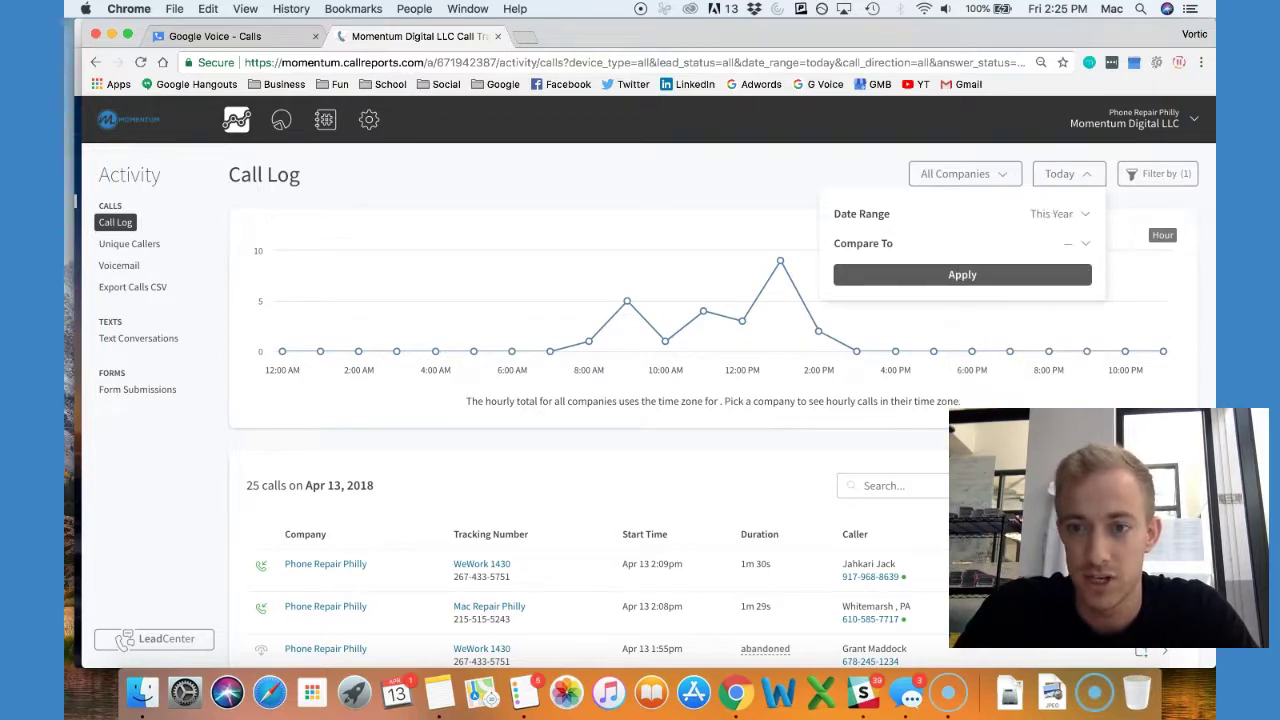
click(966, 277)
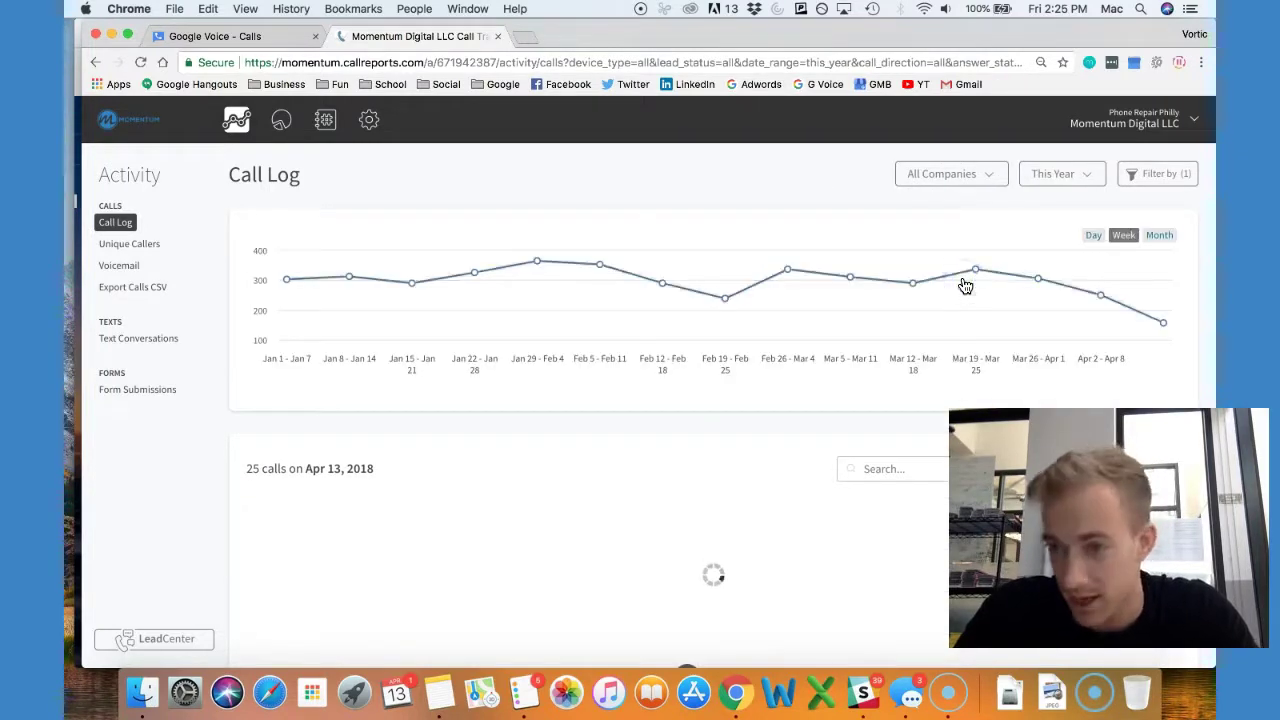
scroll(525, 320, down, 3)
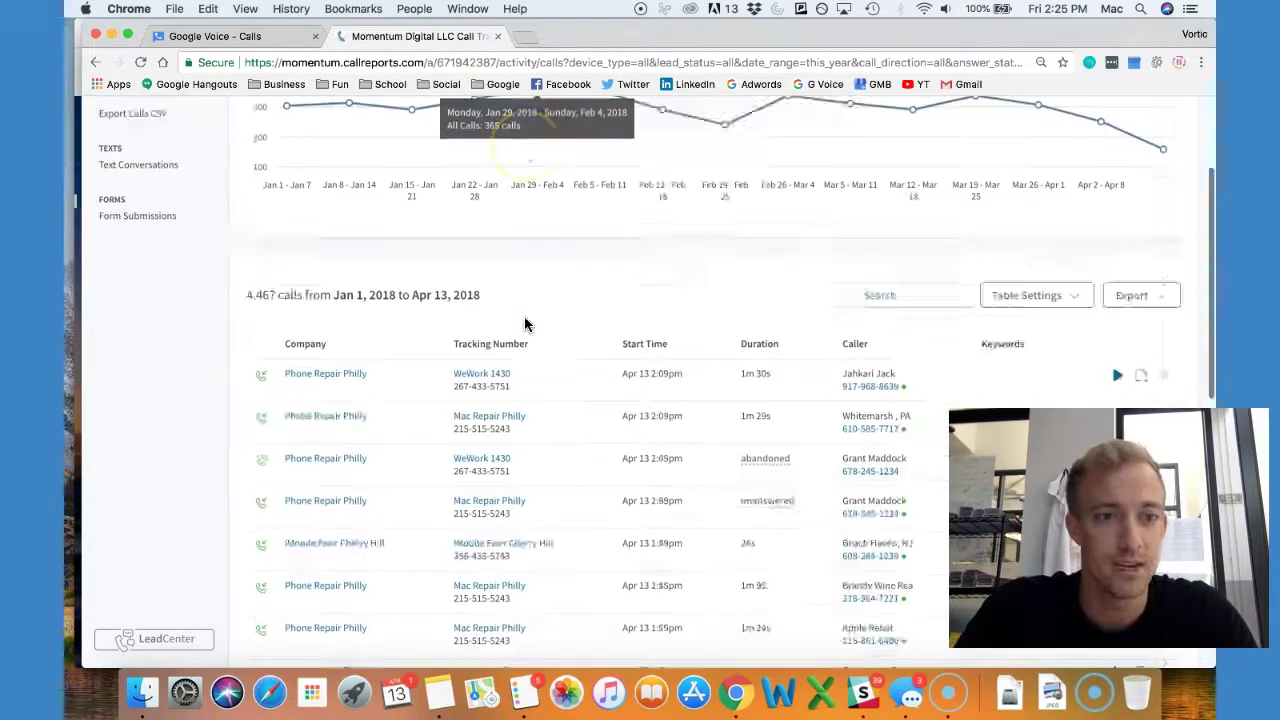
scroll(524, 323, down, 10)
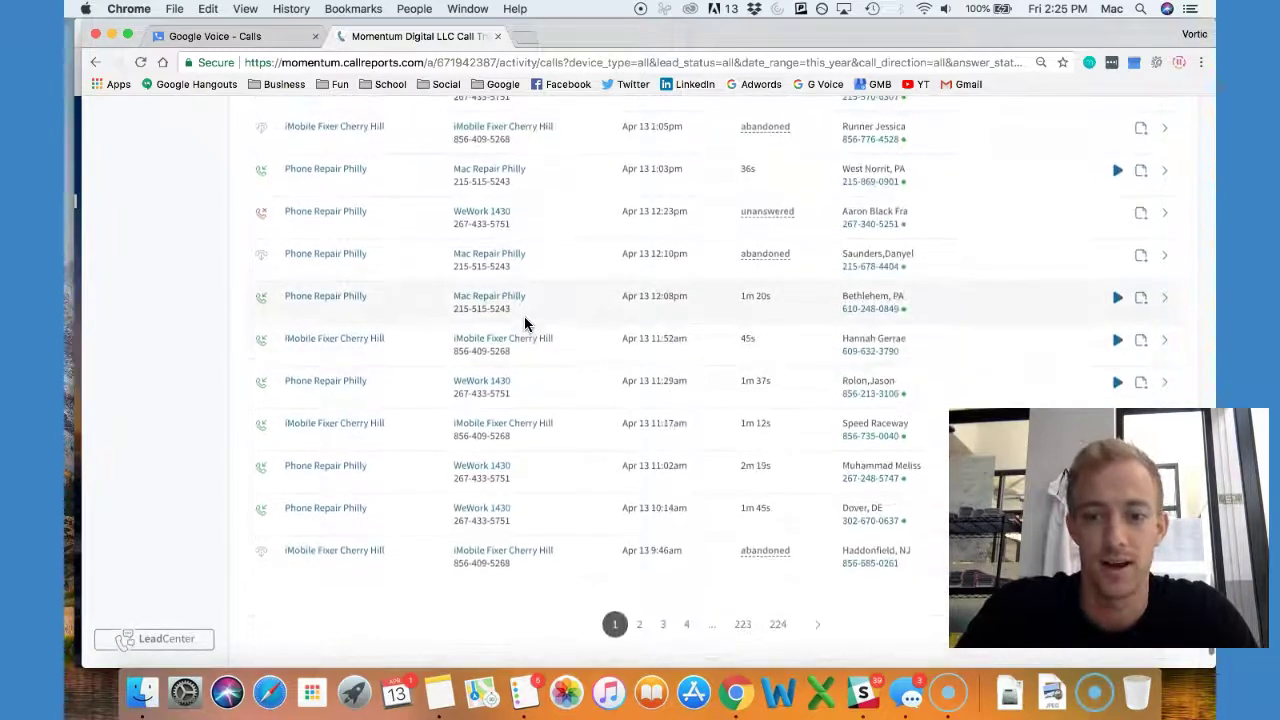
click(778, 598)
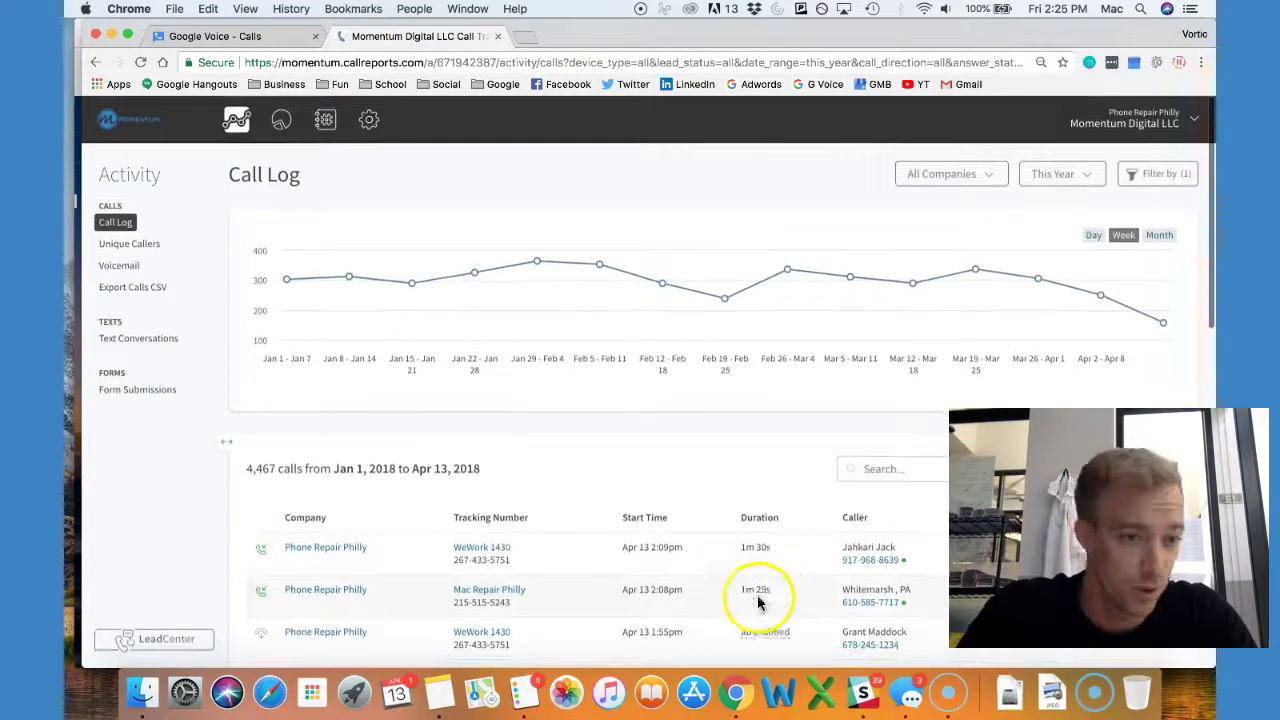
Step: Export all calls to CSV with no start date and Any duration as the minimum
click(143, 291)
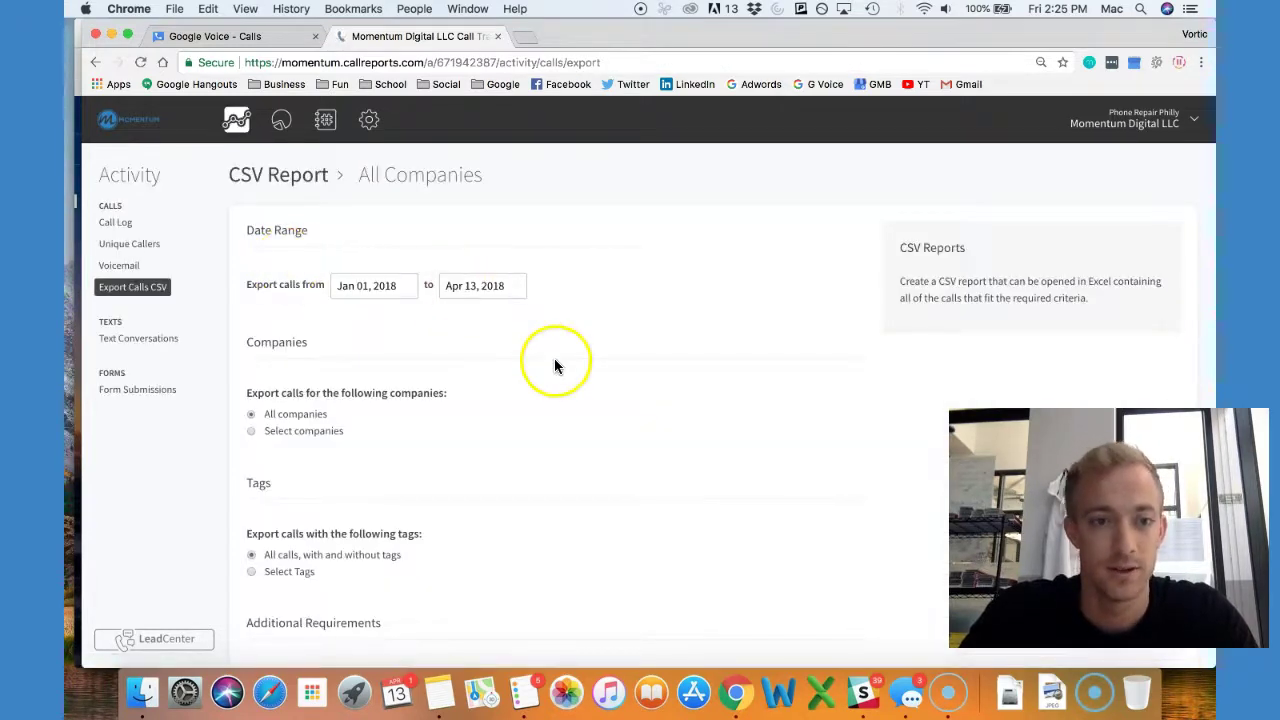
scroll(371, 262, down, 3)
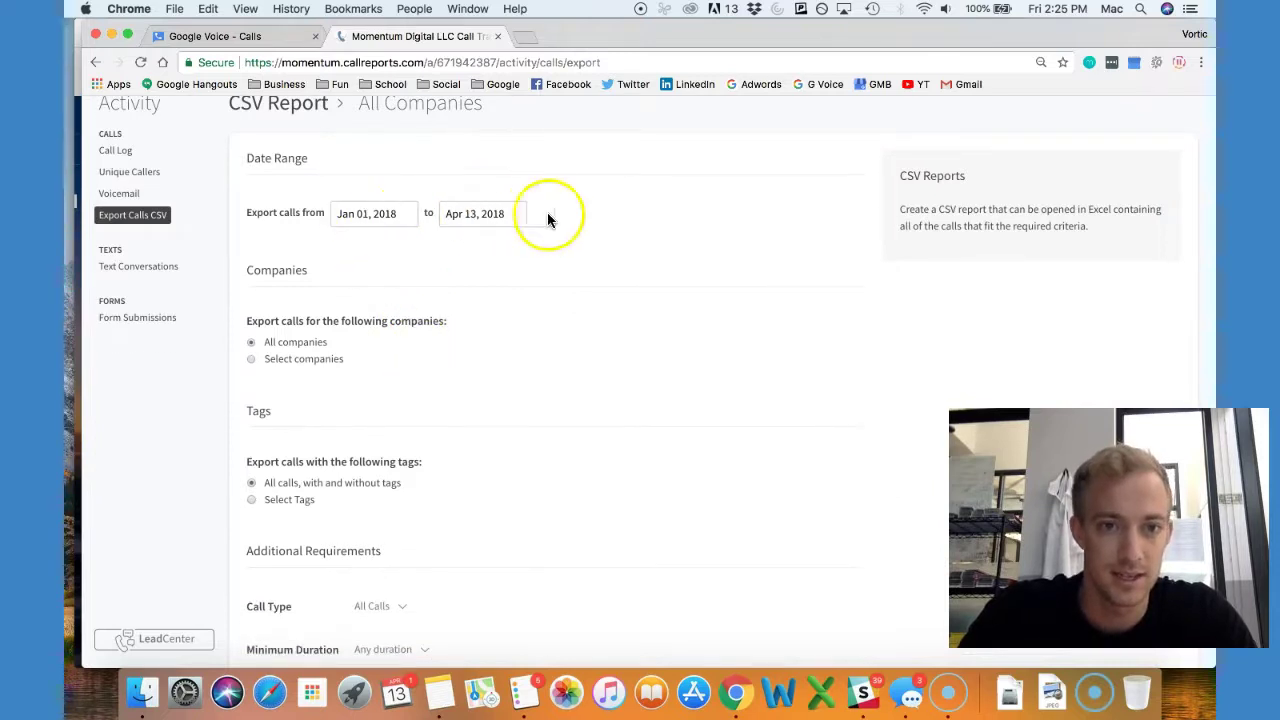
click(362, 213)
click(306, 252)
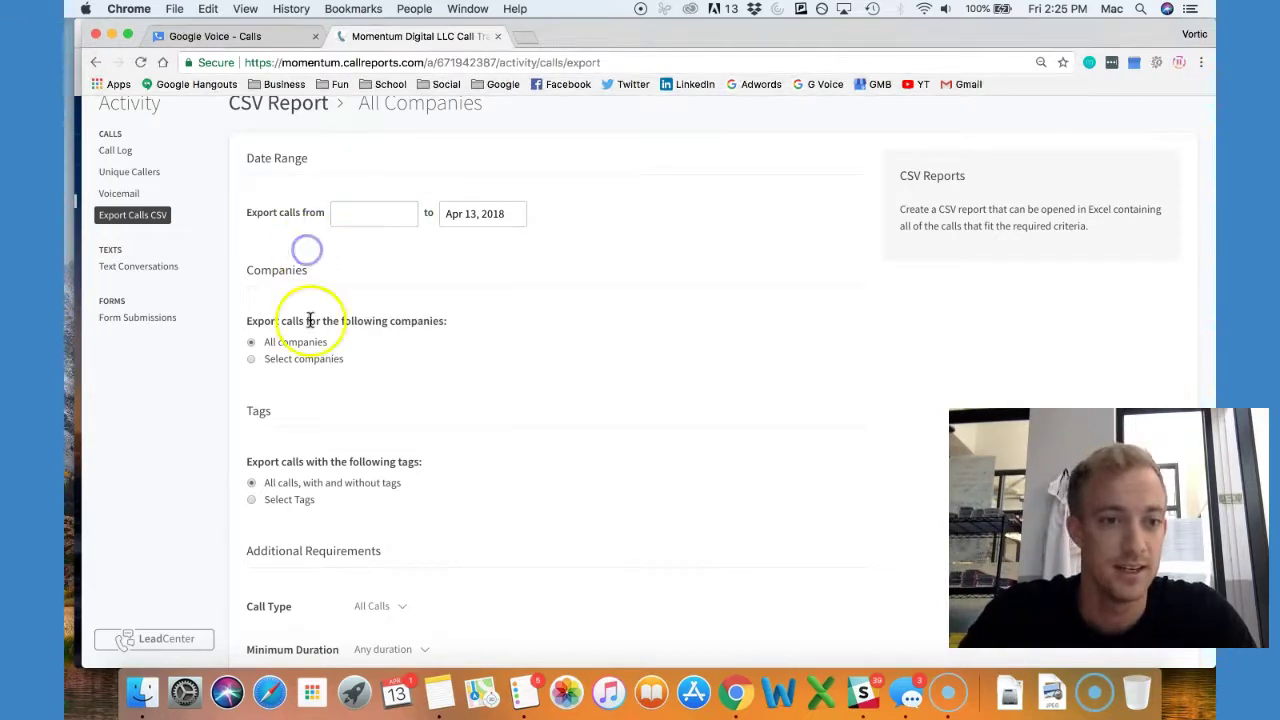
scroll(274, 350, down, 2)
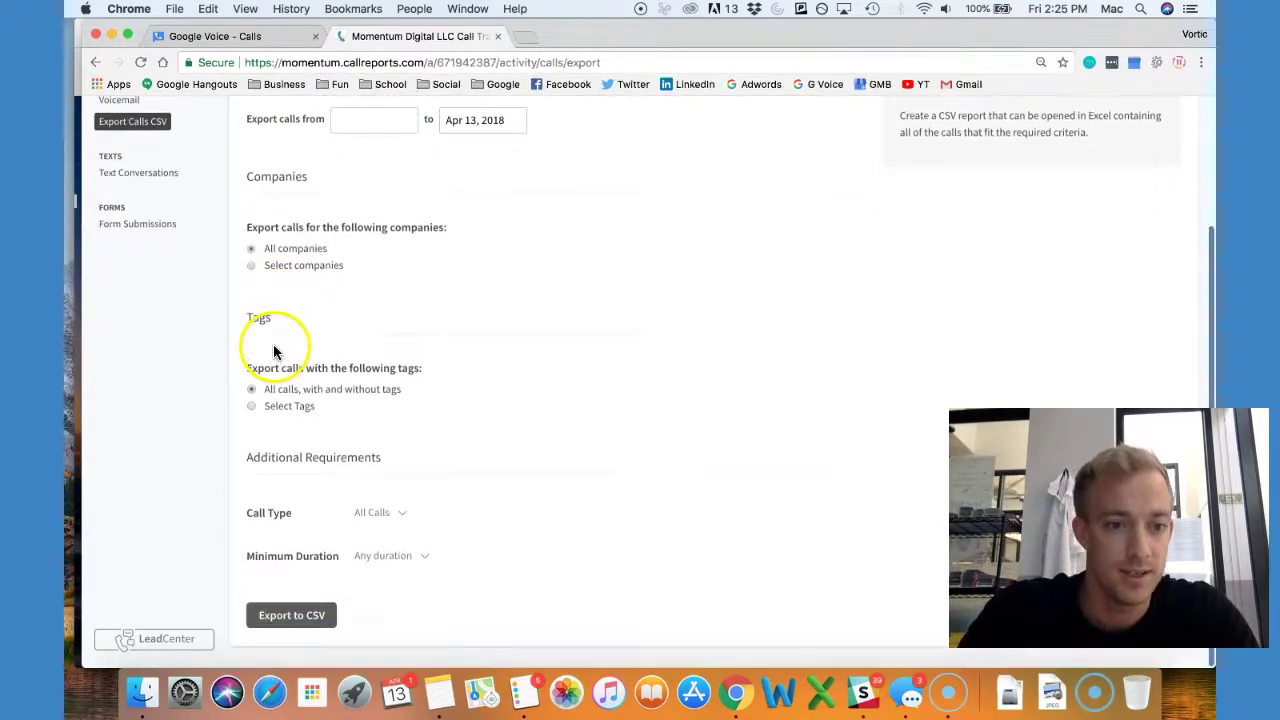
click(396, 556)
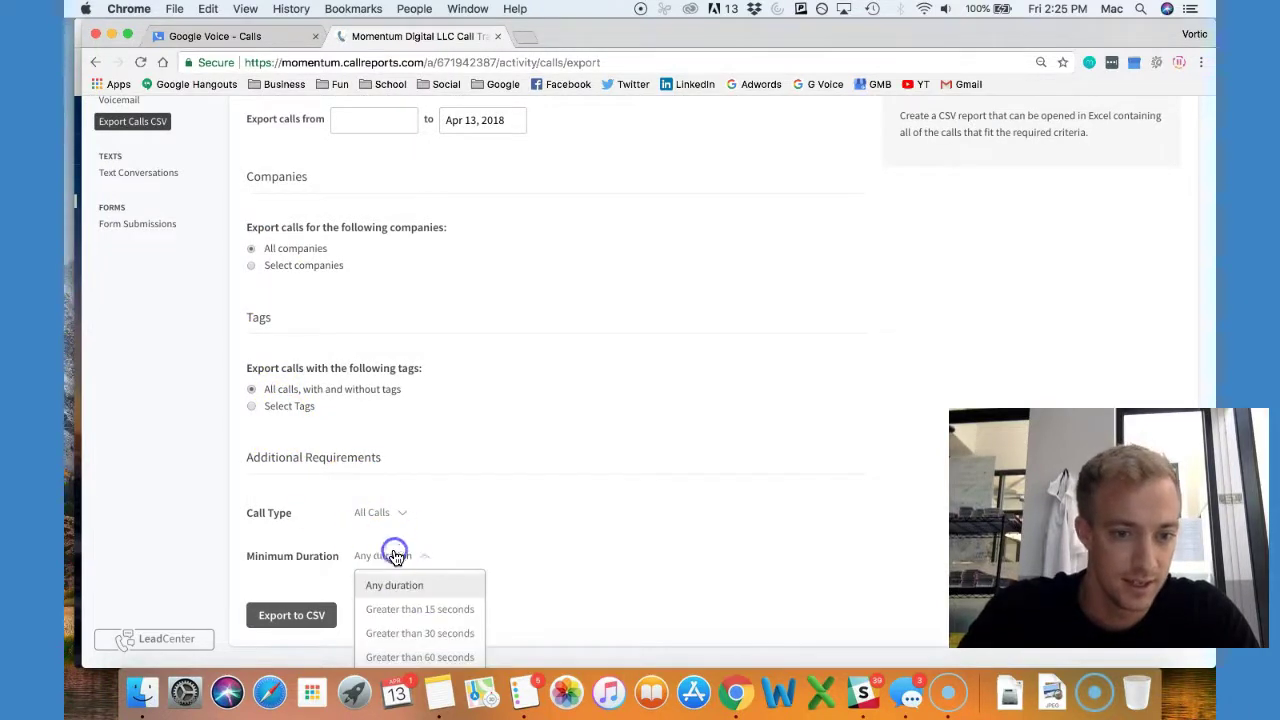
click(485, 525)
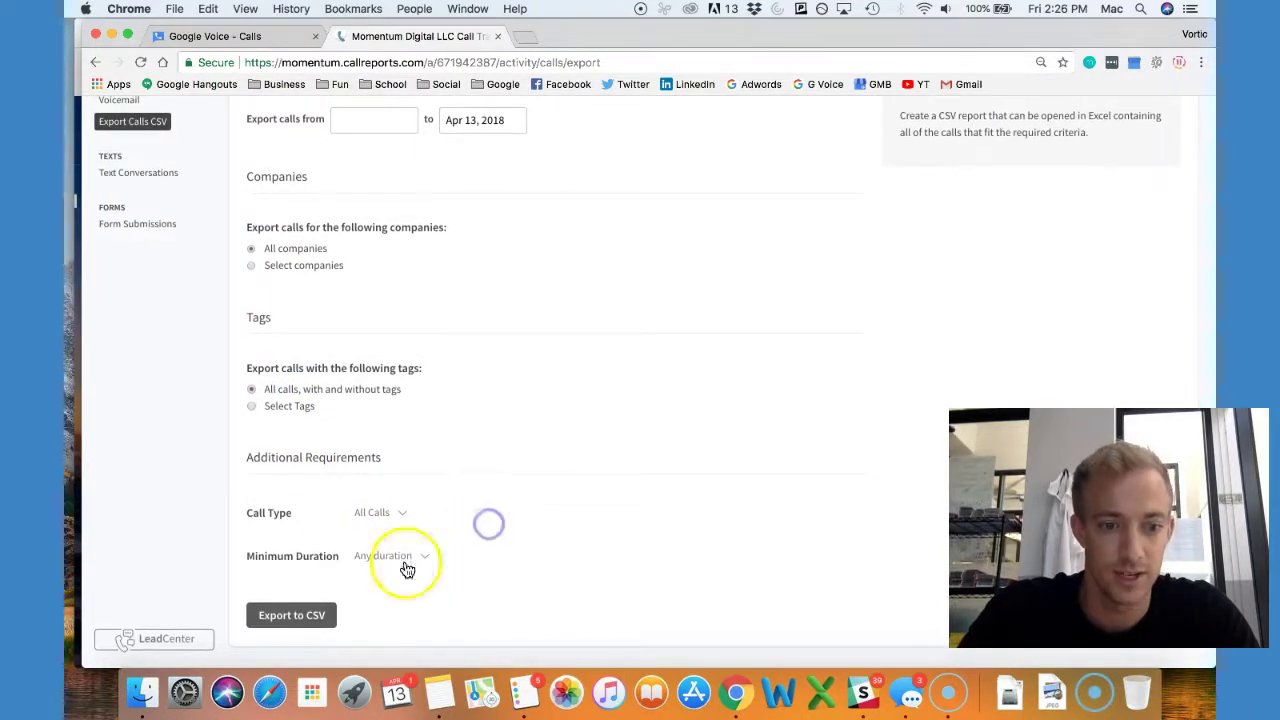
click(296, 620)
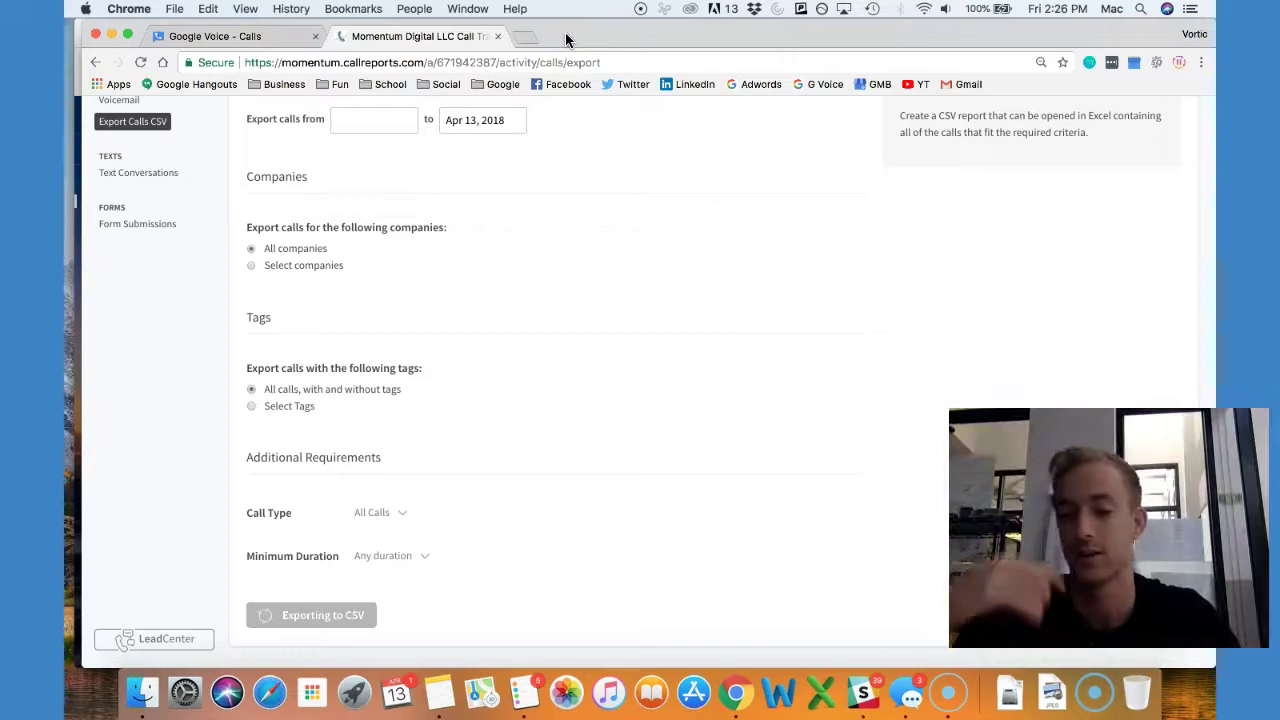
Step: Sort the Momentum call log by Caller ascending, then switch to Google Voice's call history
click(271, 36)
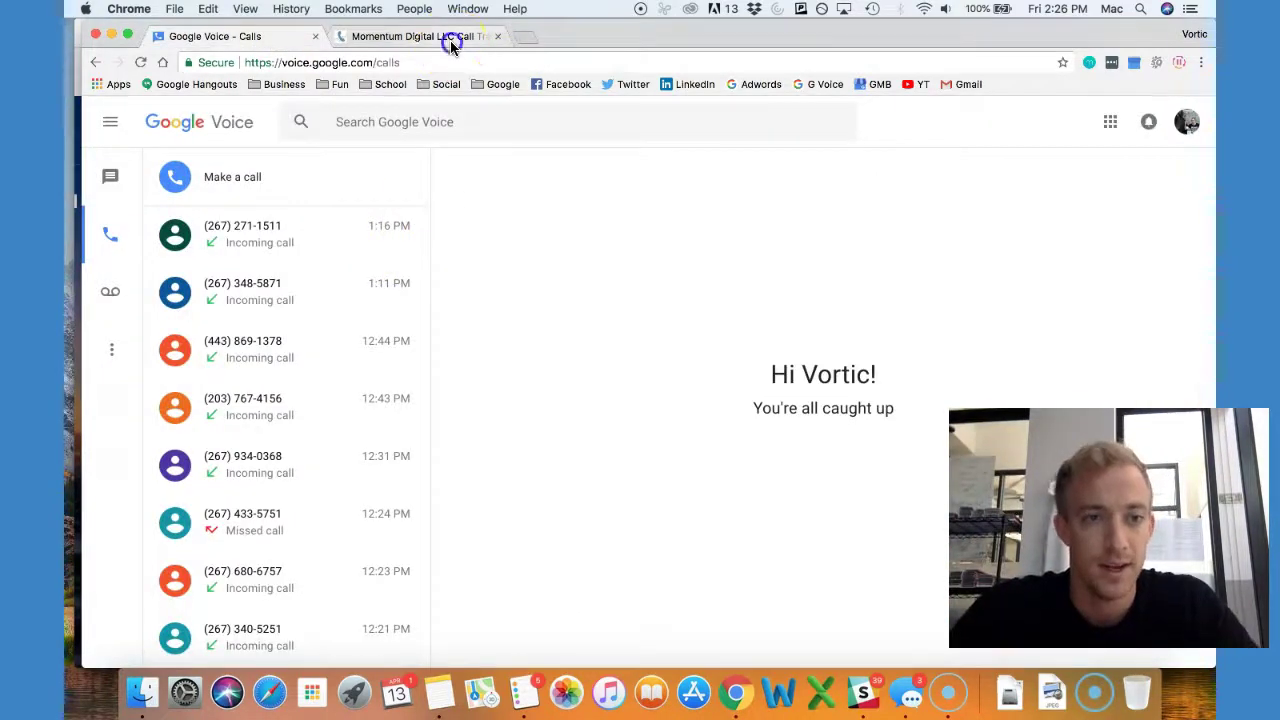
click(452, 44)
scroll(794, 214, up, 5)
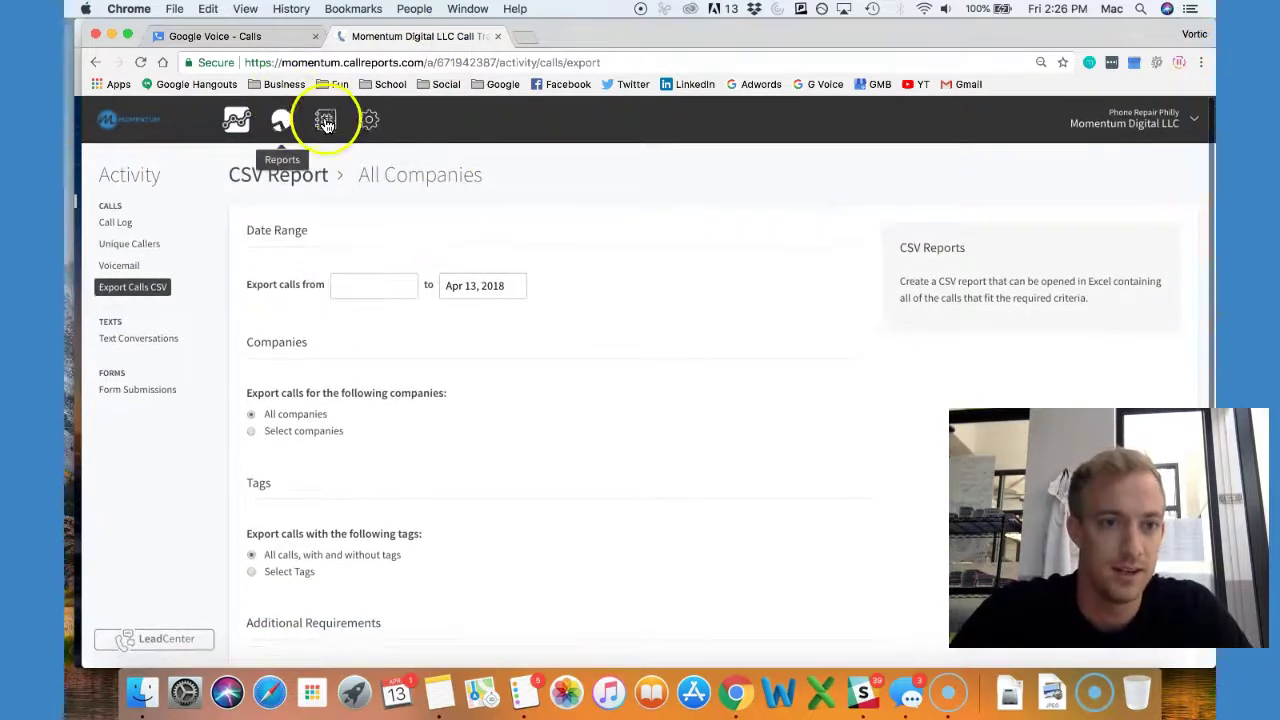
click(128, 220)
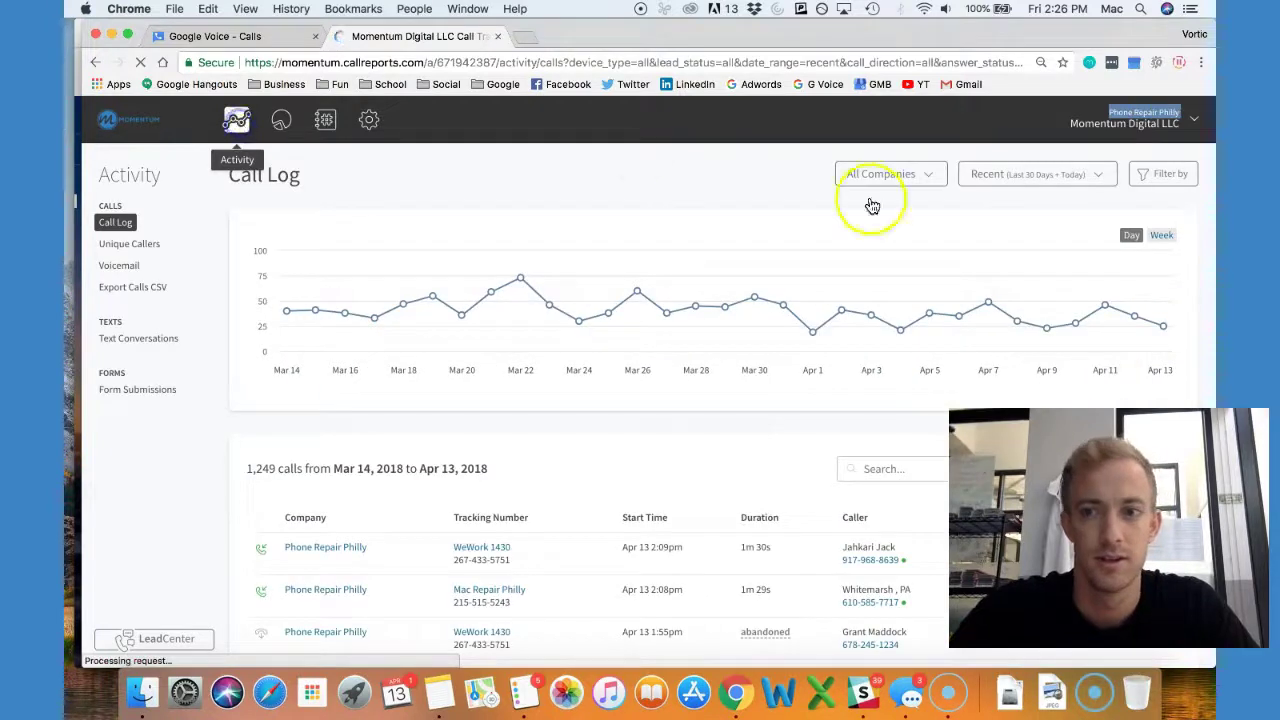
scroll(586, 331, down, 4)
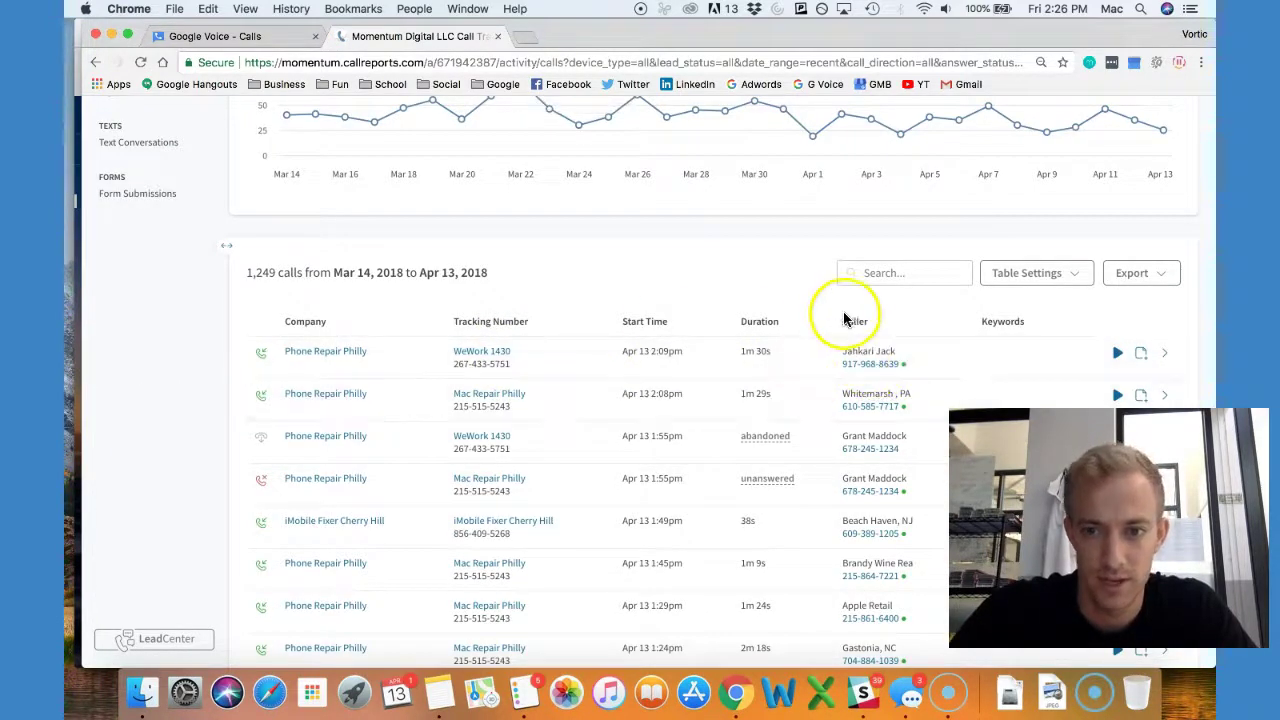
drag(851, 318, 852, 415)
click(938, 322)
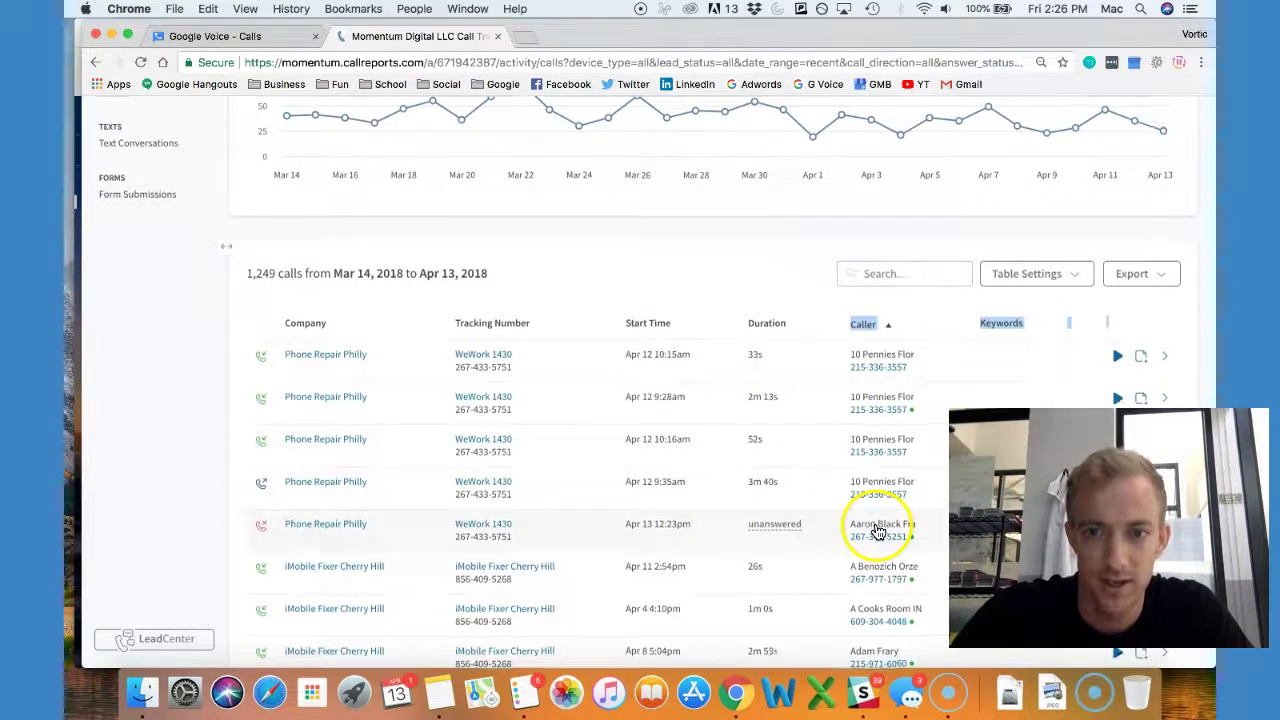
scroll(886, 523, up, 4)
click(222, 36)
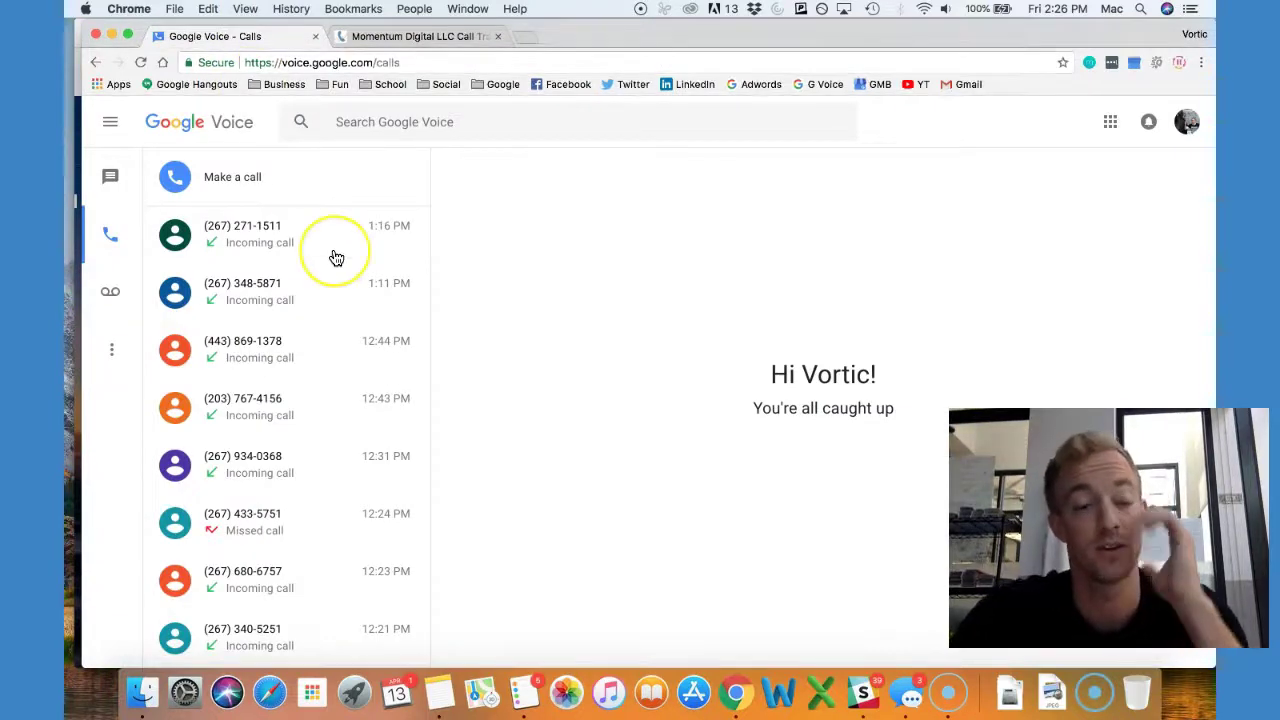
Step: Scroll through the Google Voice calls list and open an extra blank browser tab
scroll(336, 258, down, 15)
scroll(336, 258, down, 3)
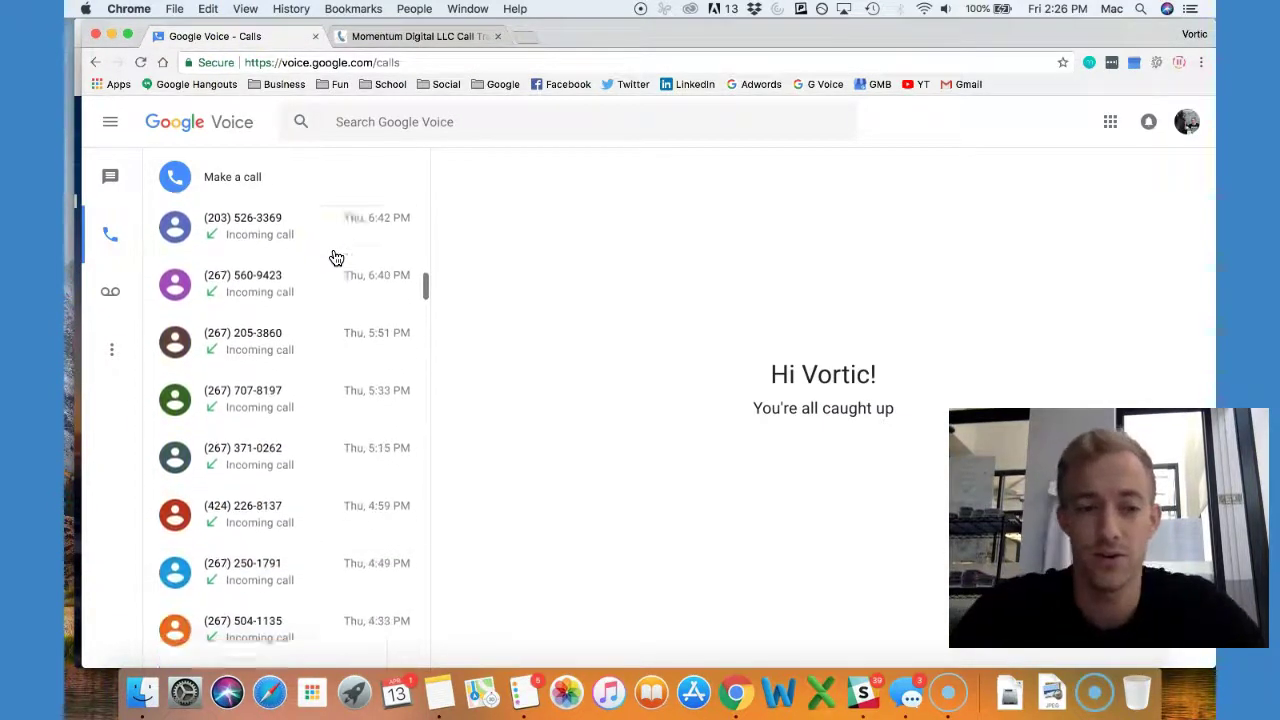
scroll(336, 258, down, 8)
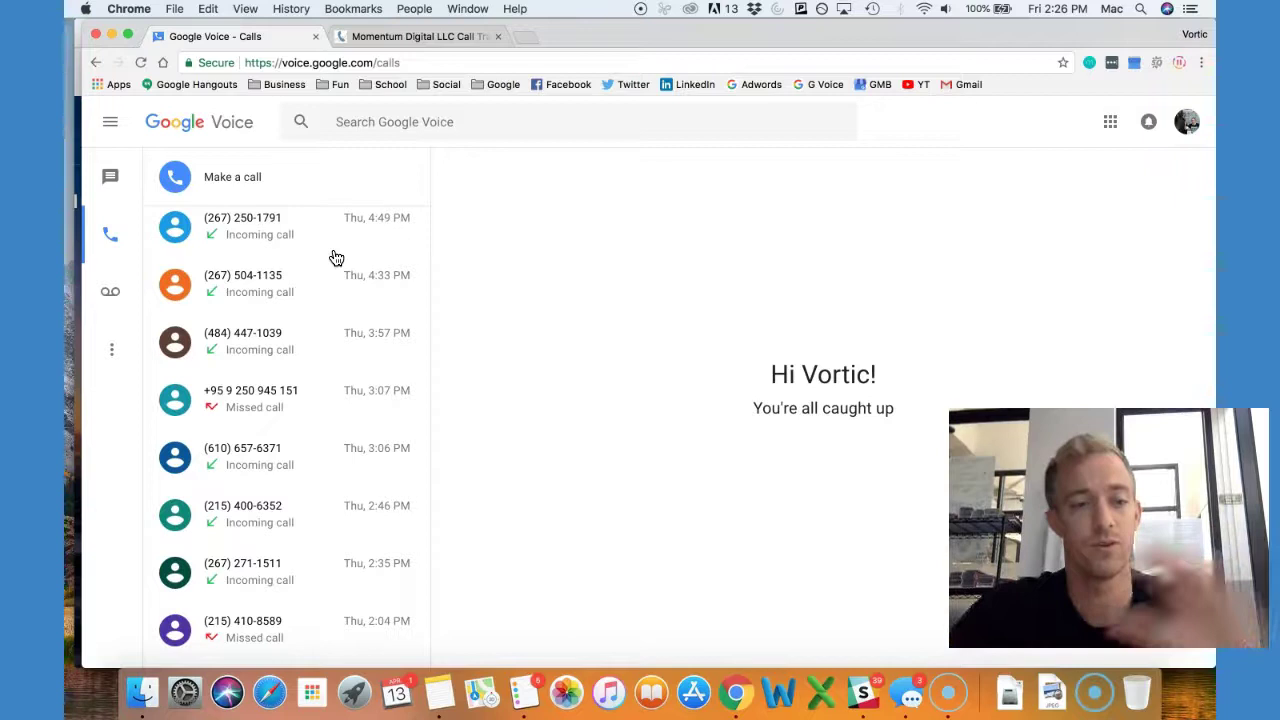
scroll(336, 258, down, 5)
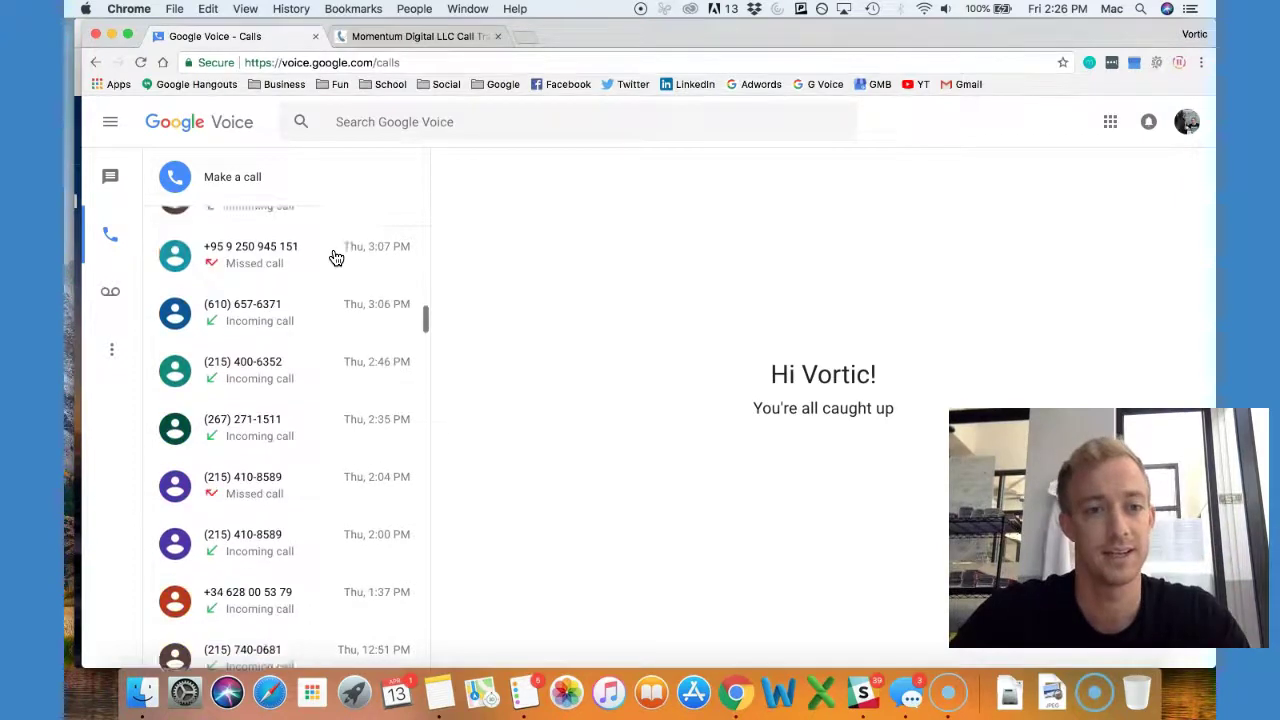
click(523, 40)
text(dfgasdfasdsa)
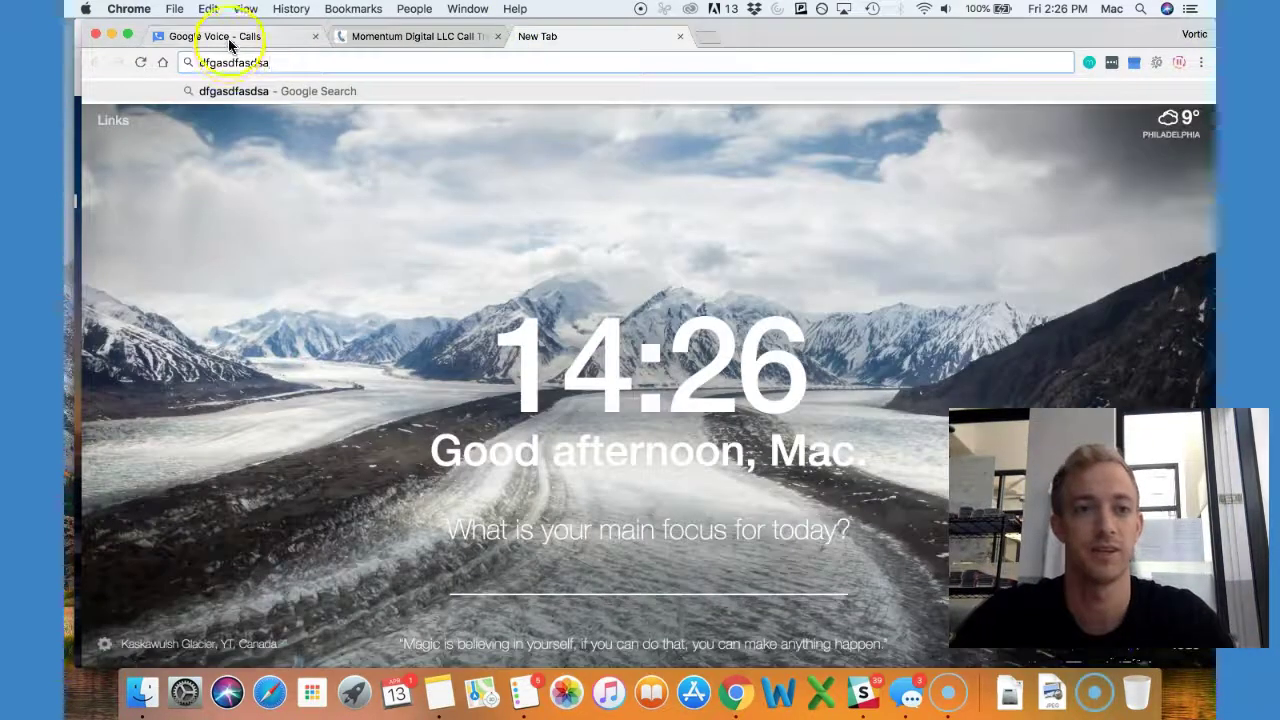
Step: Back in Google Voice, select the number of the 1:16 PM Apr 13, 2018 incoming call
click(222, 36)
scroll(271, 357, down, 15)
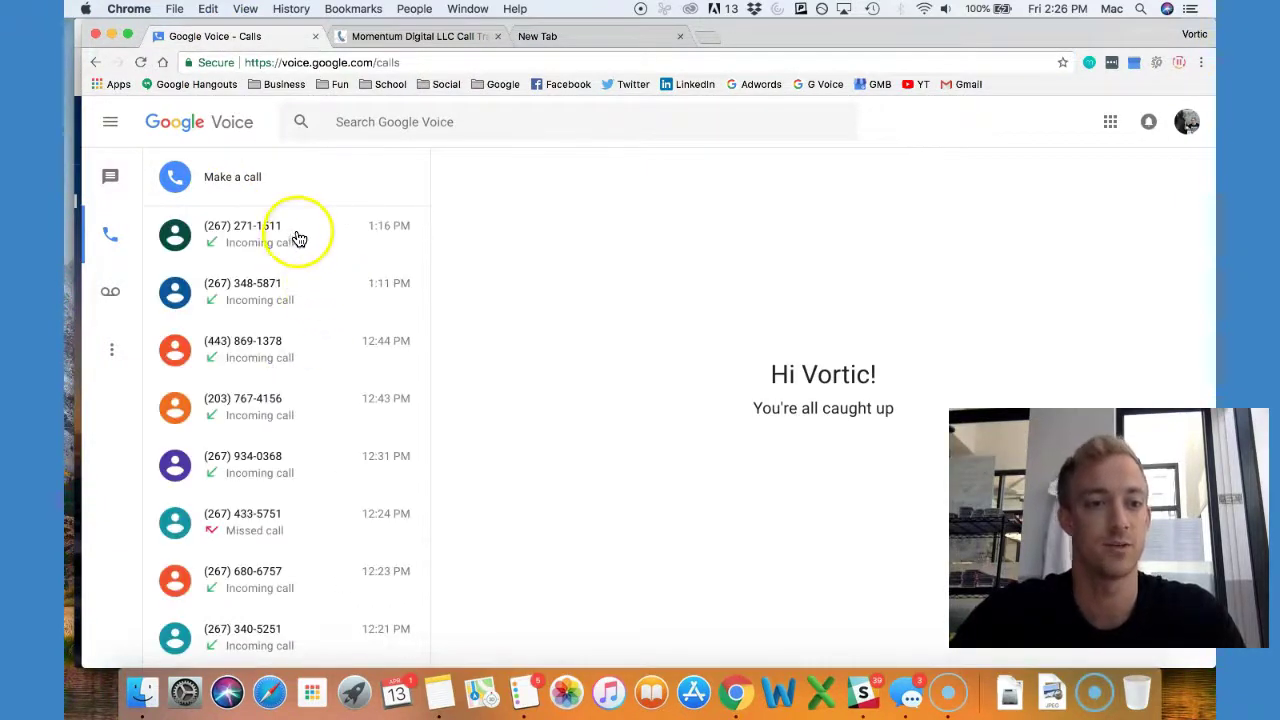
drag(297, 234, 204, 231)
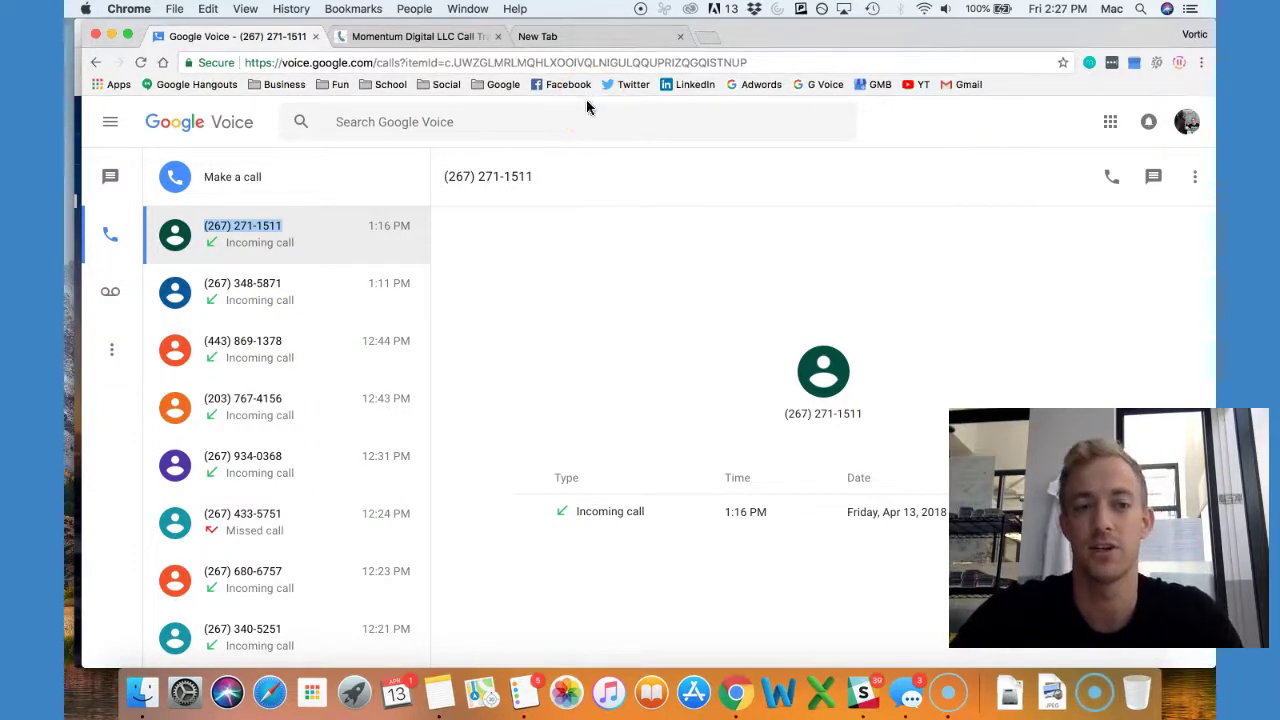
Step: Open Google Voice Settings from the main menu and review its phone number, call and voicemail options
click(113, 177)
click(116, 240)
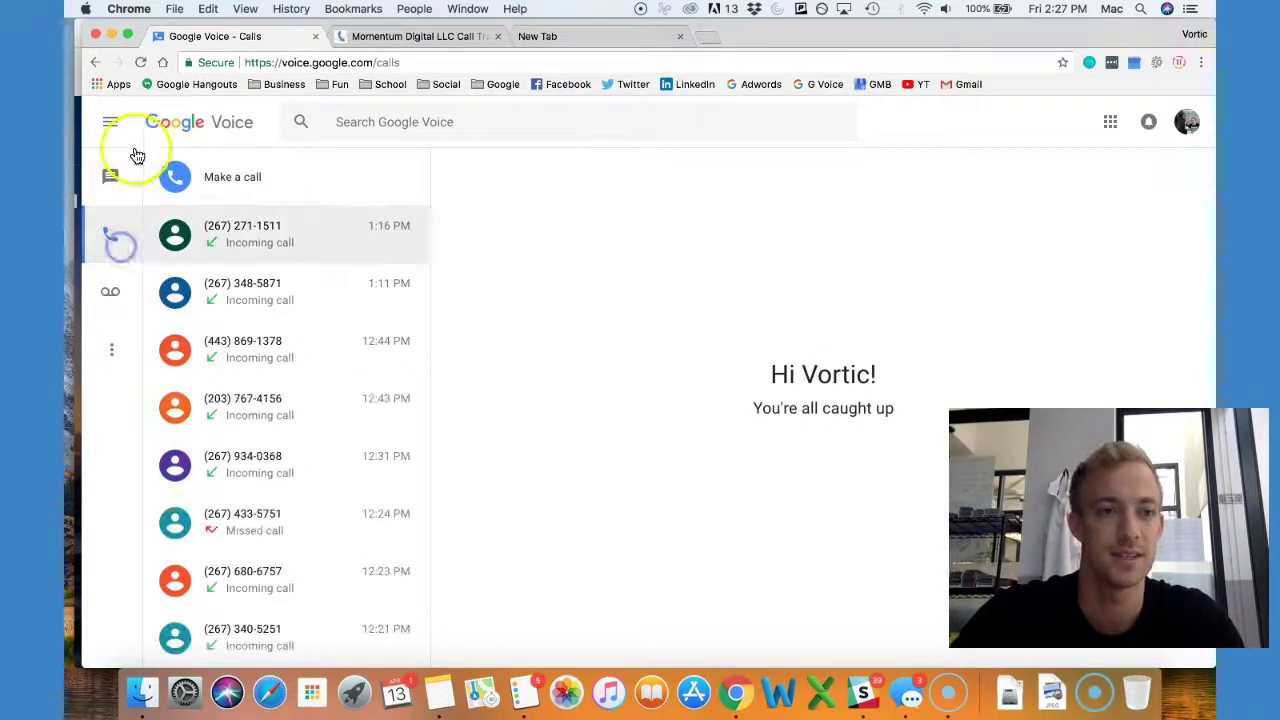
click(123, 134)
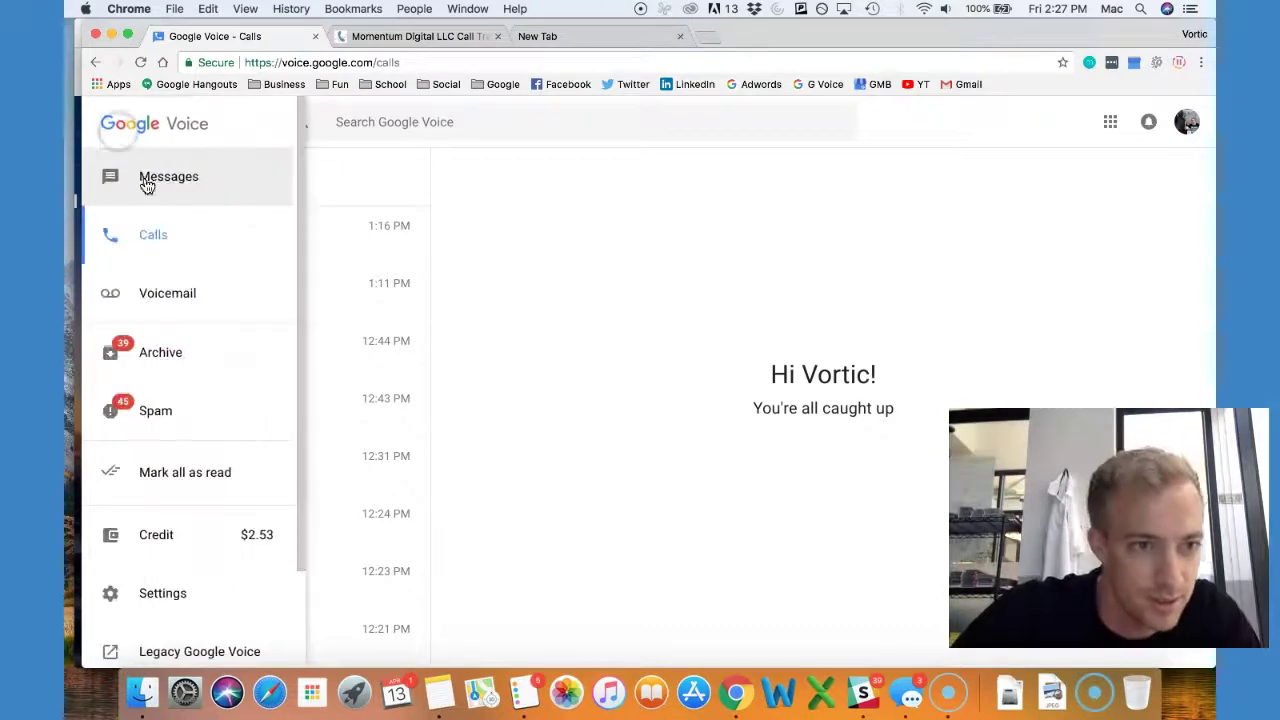
scroll(190, 283, down, 3)
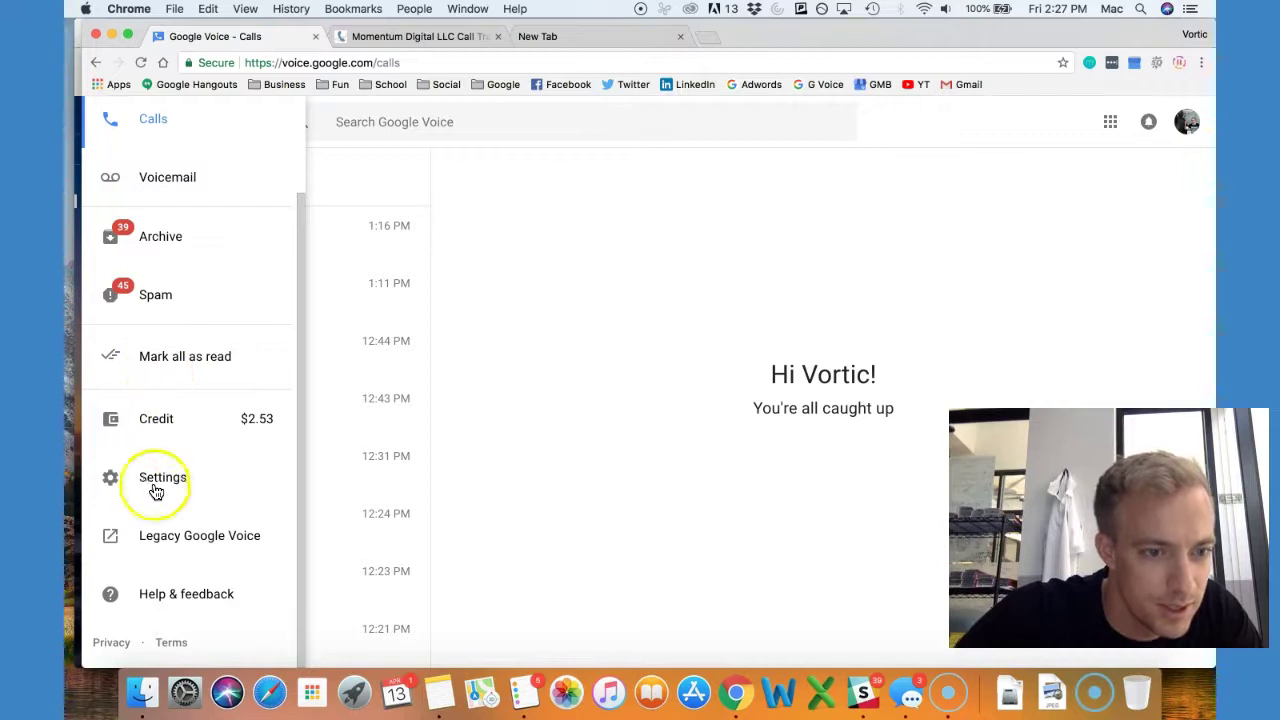
click(156, 489)
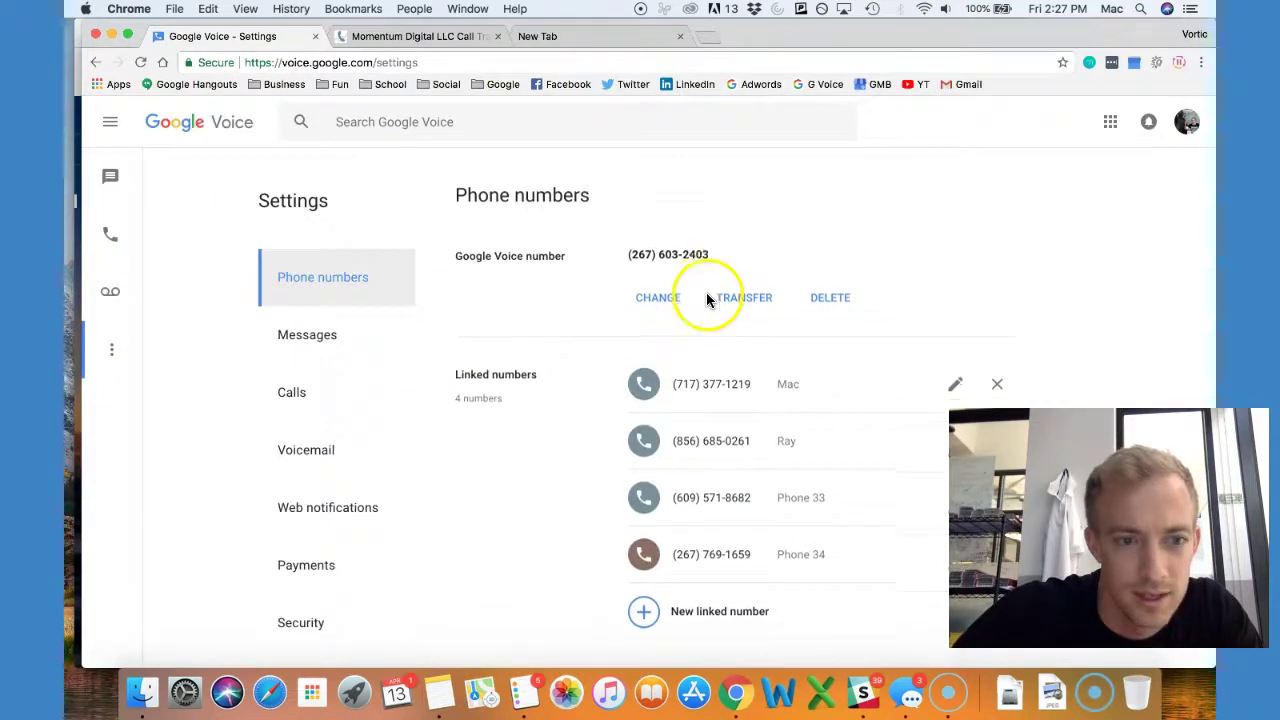
scroll(449, 385, down, 10)
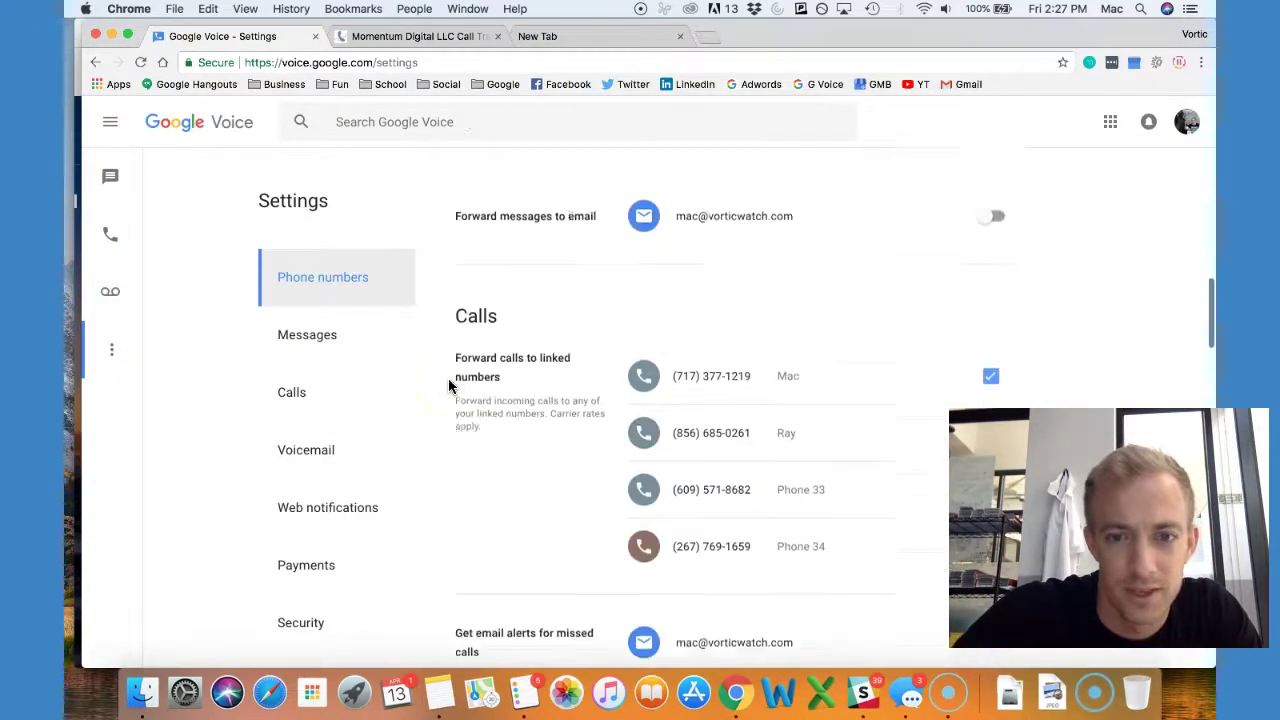
scroll(449, 385, down, 1)
scroll(448, 386, down, 12)
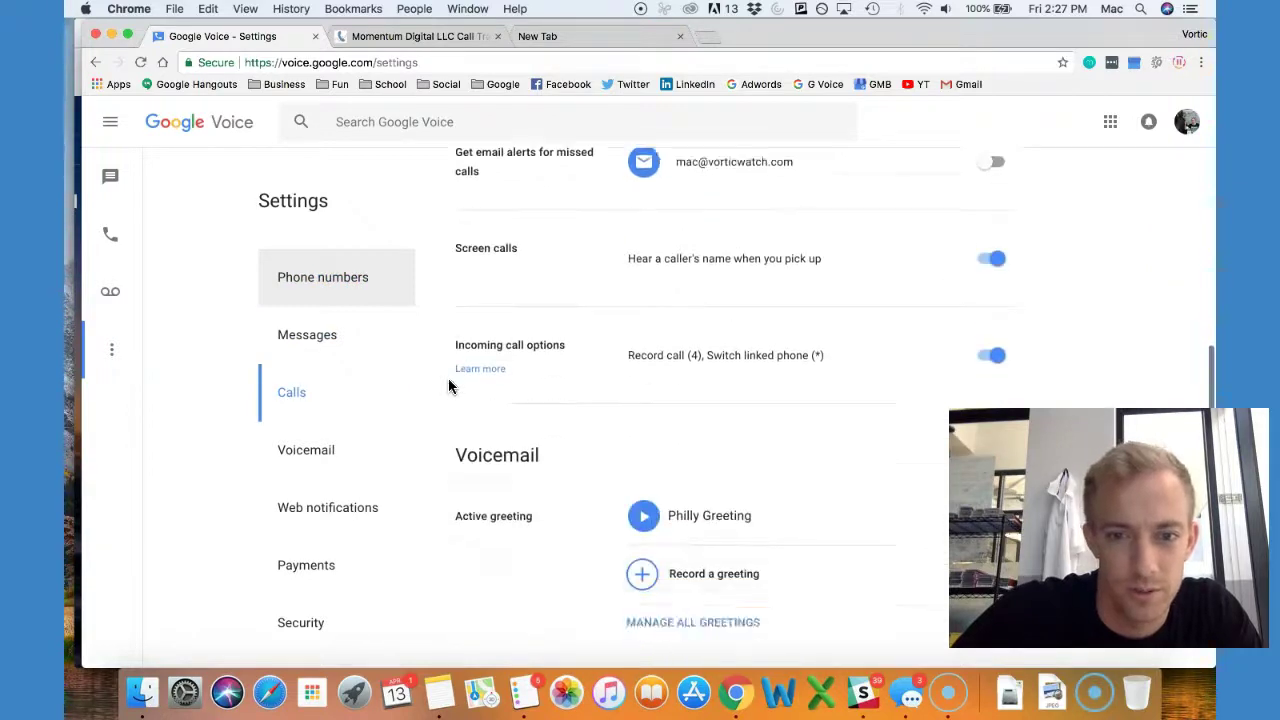
scroll(448, 386, down, 12)
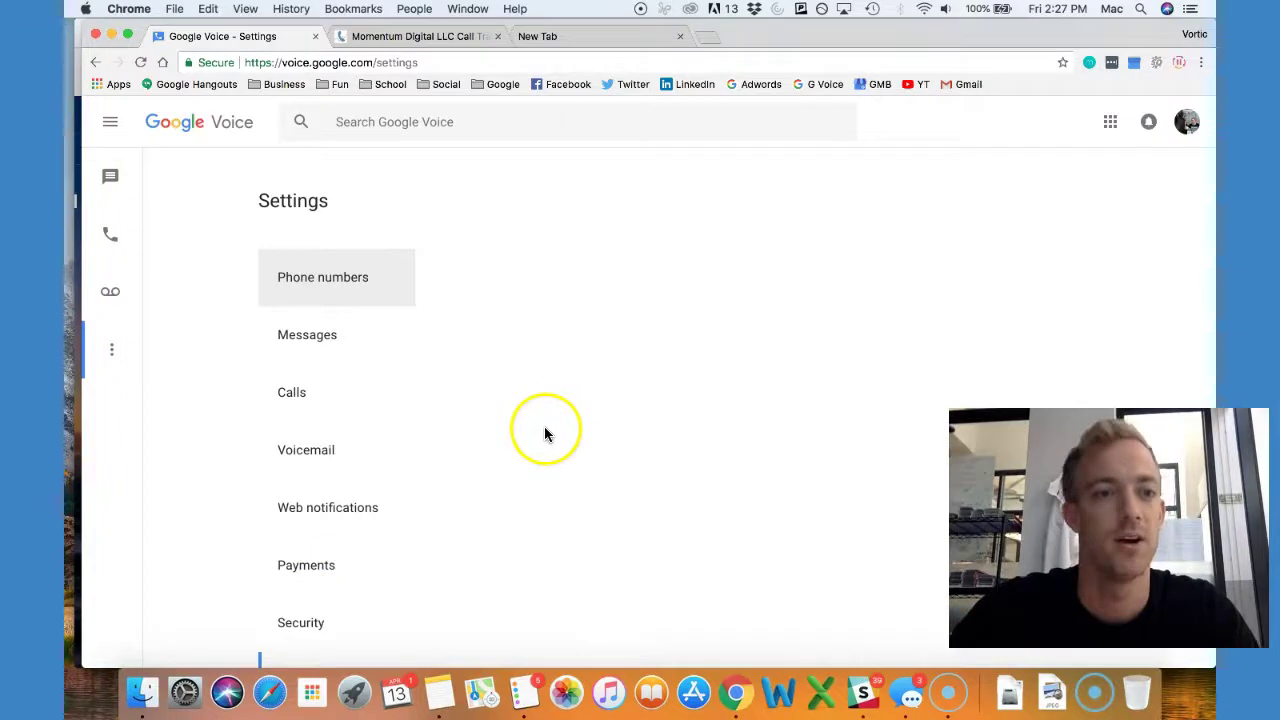
scroll(543, 432, up, 20)
Step: Close the stray blank New Tab to return to the Momentum Call Log of 1,249 calls
click(600, 36)
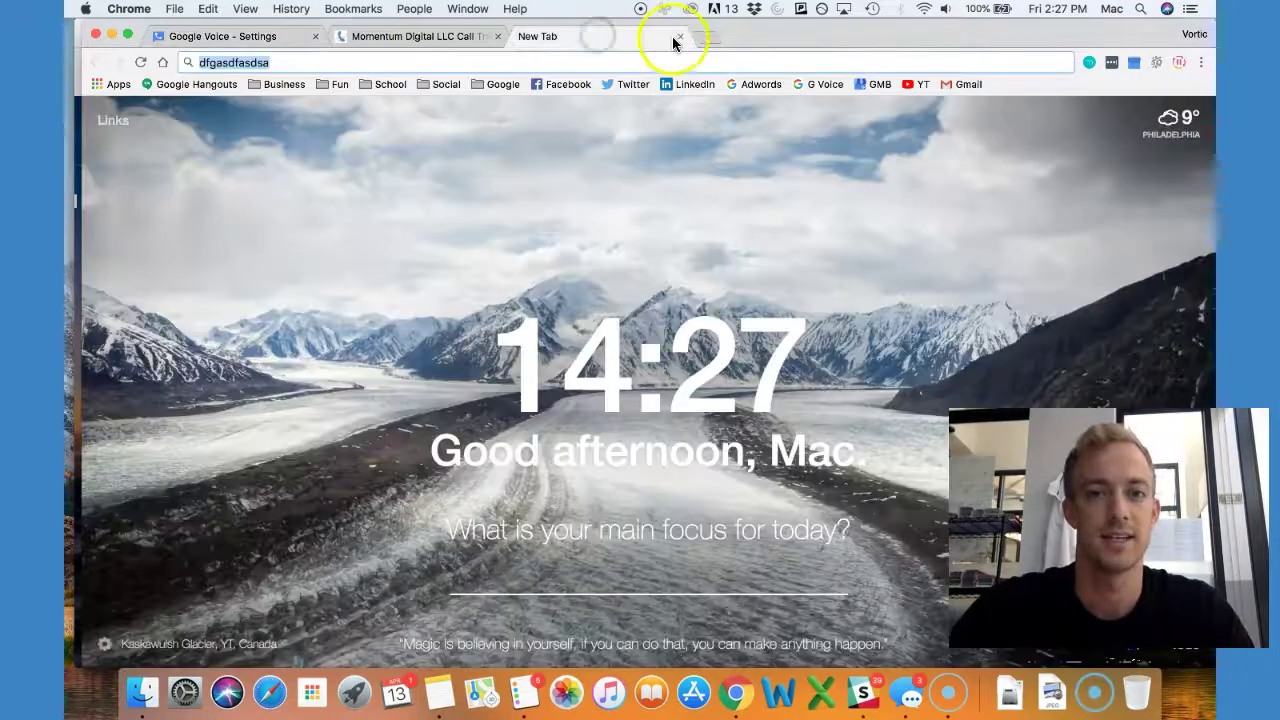
click(680, 36)
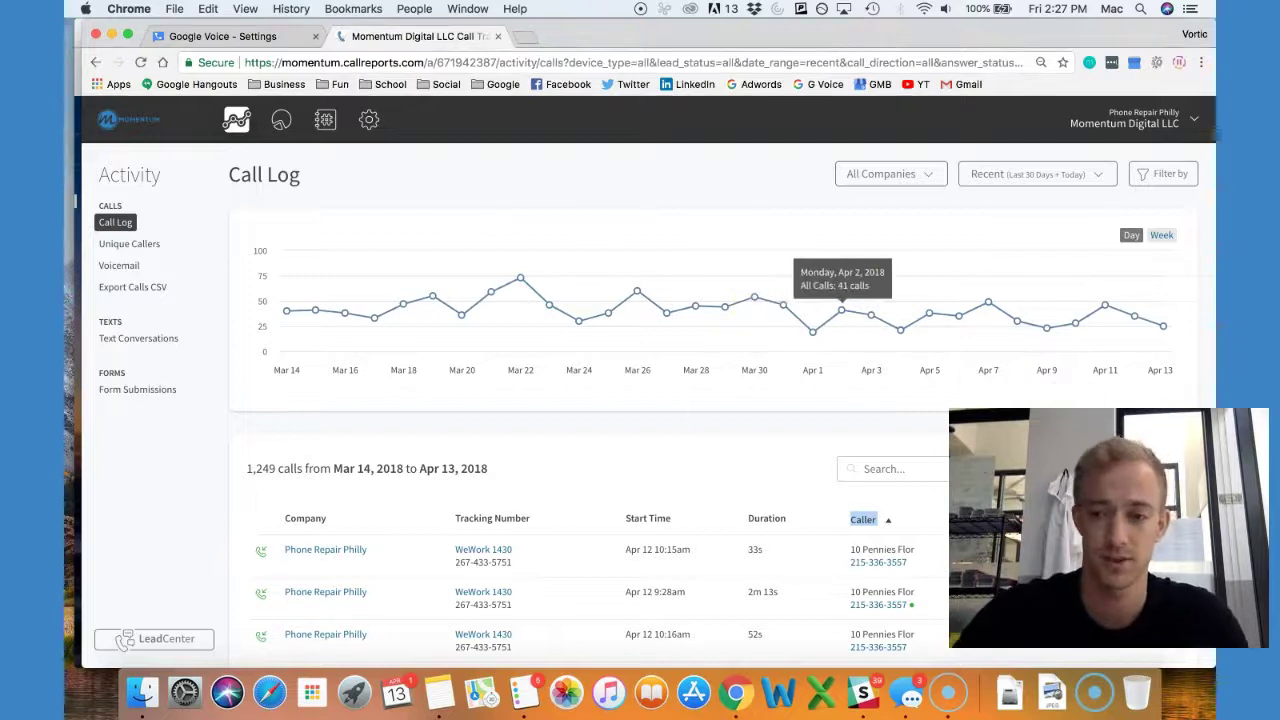
key(alt+p)
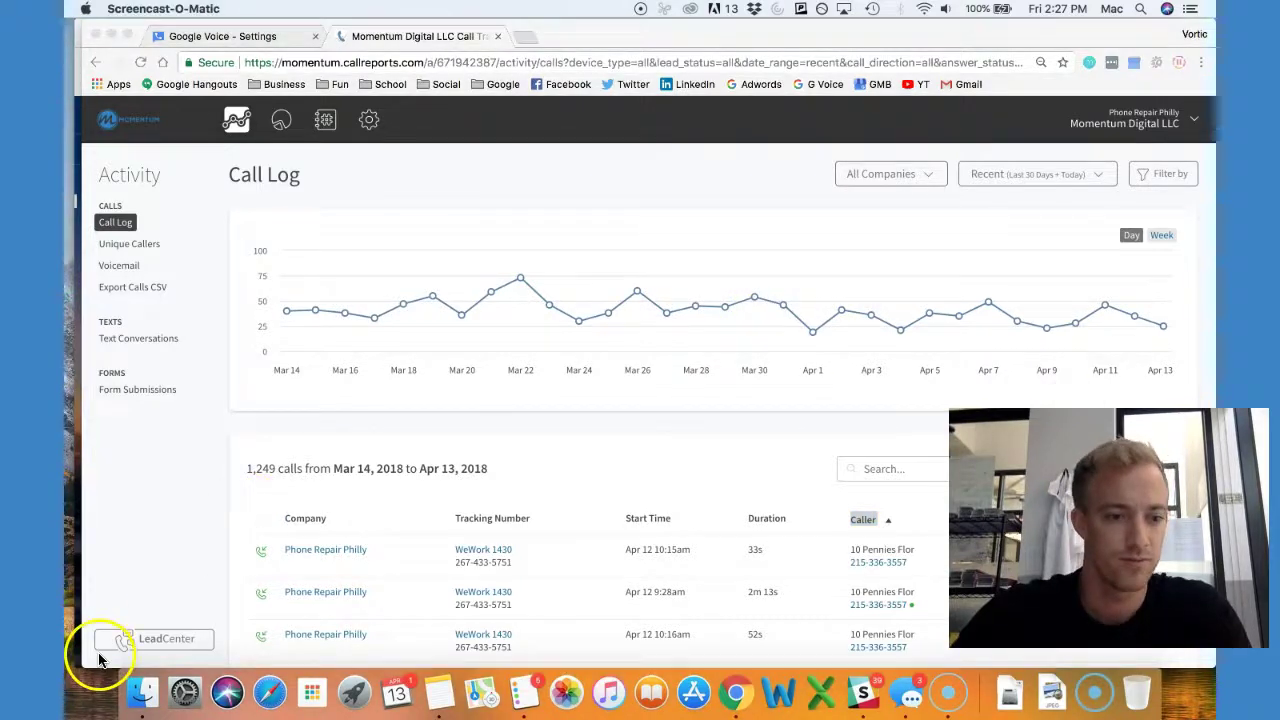